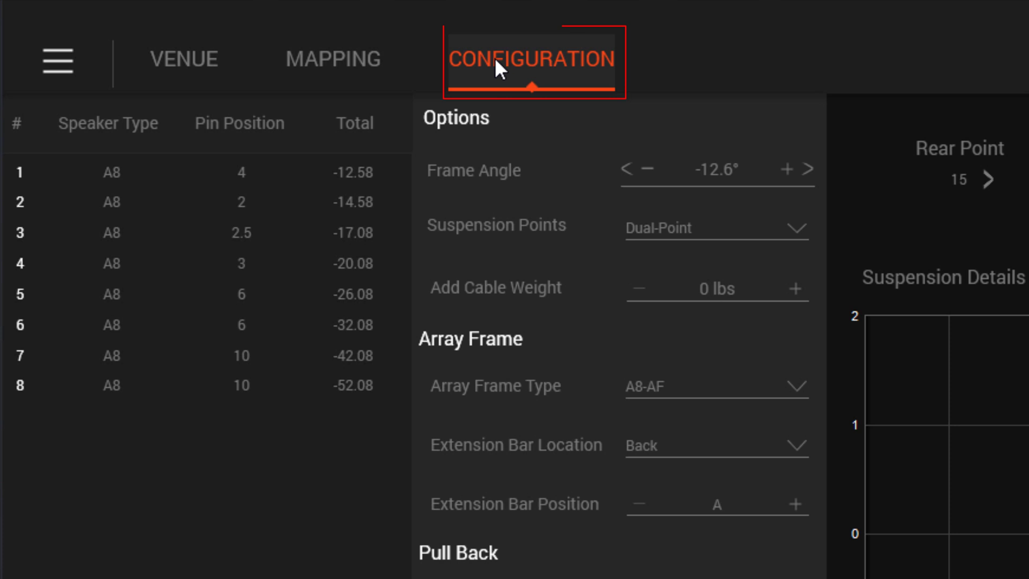
Step: Switch the A8 array to single-point suspension with an A8-MF array frame
{"action": "left_click", "coordinate": [642, 229]}
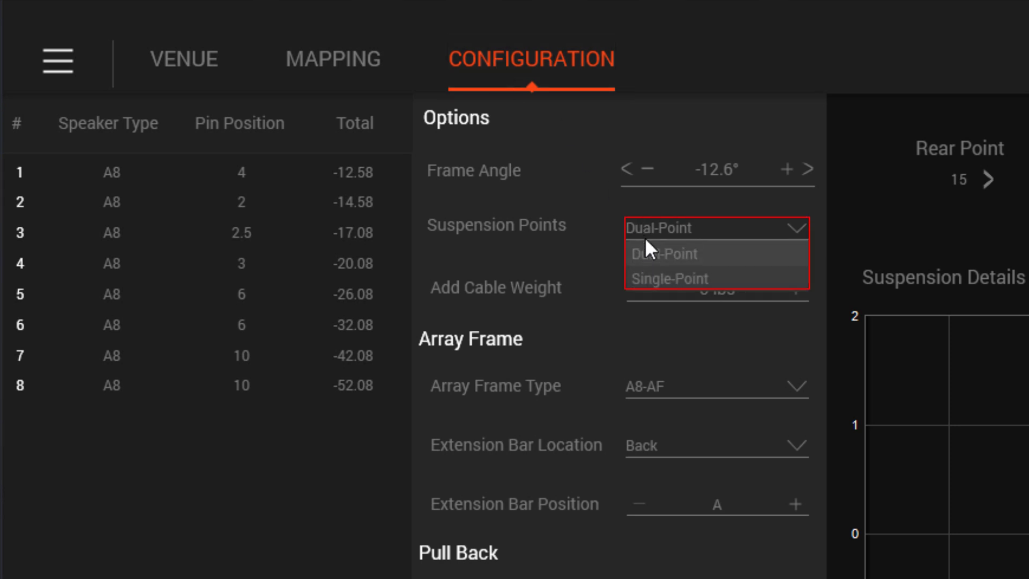
{"action": "left_click", "coordinate": [648, 280]}
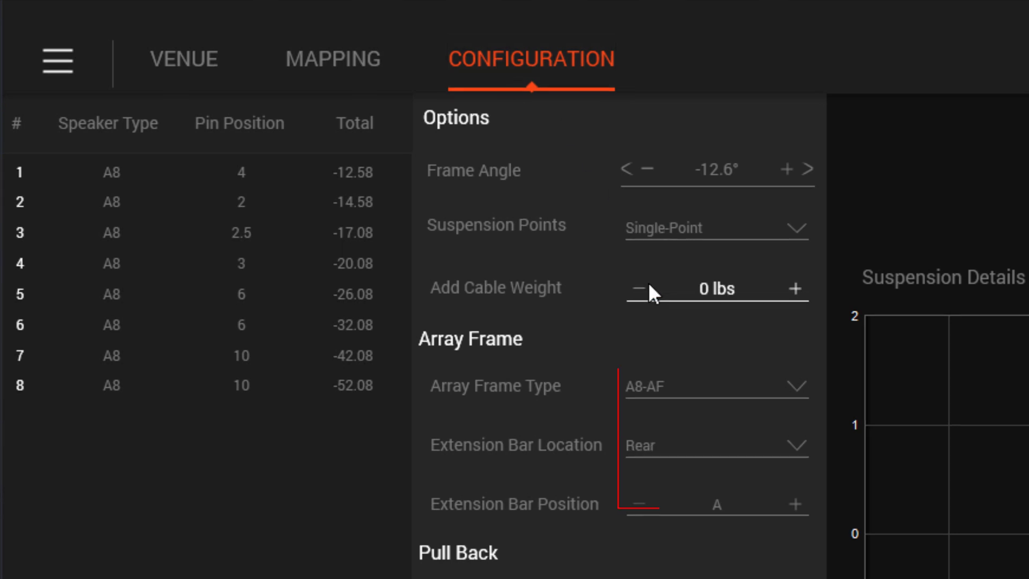
{"action": "left_click", "coordinate": [644, 387]}
{"action": "left_click", "coordinate": [645, 463]}
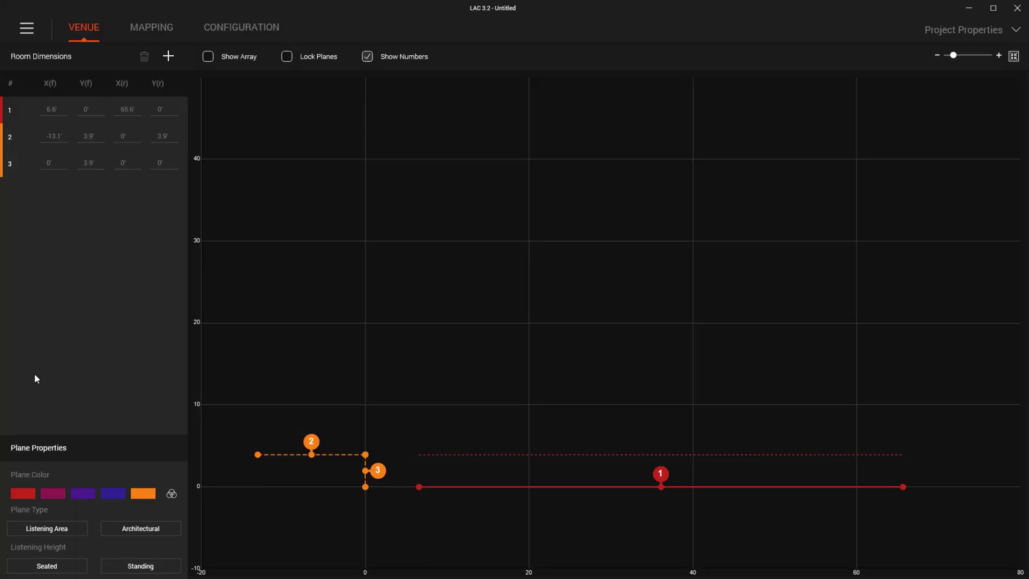
Step: Keep VTX A8 as the speaker system on the Mapping page
{"action": "left_click", "coordinate": [176, 26]}
{"action": "left_click", "coordinate": [164, 92]}
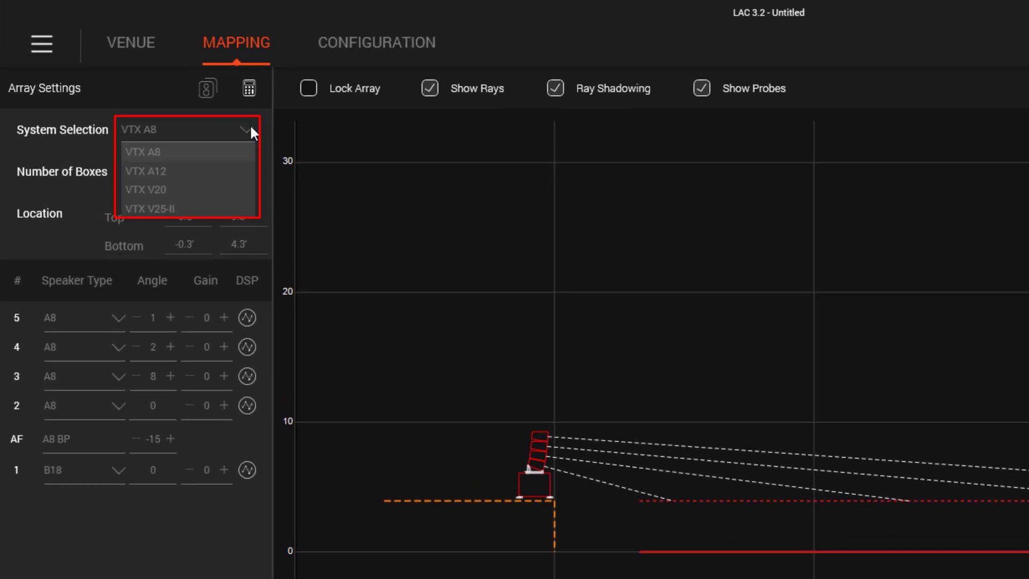
{"action": "left_click", "coordinate": [251, 129]}
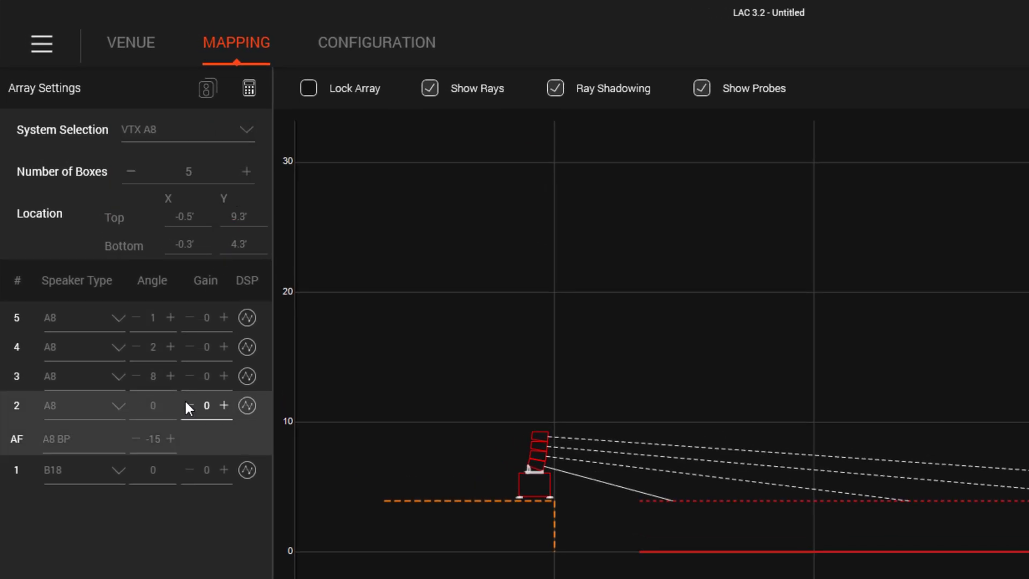
Step: Raise the array frame angle in six steps up to 0°
{"action": "left_click", "coordinate": [171, 438]}
{"action": "left_click", "coordinate": [171, 438]}
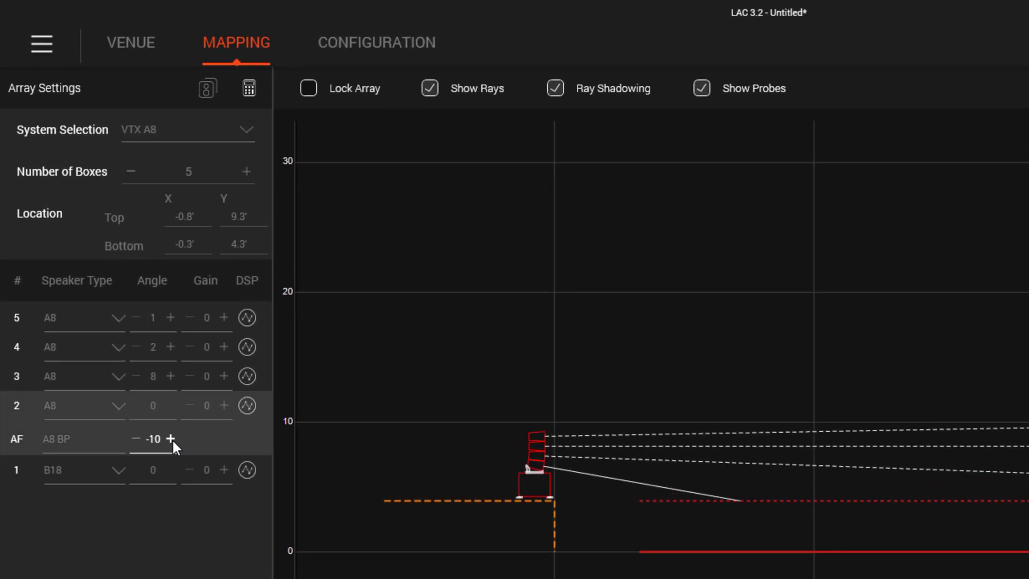
{"action": "left_click", "coordinate": [171, 438]}
{"action": "left_click", "coordinate": [171, 438]}
{"action": "left_click", "coordinate": [171, 439]}
{"action": "left_click", "coordinate": [171, 438]}
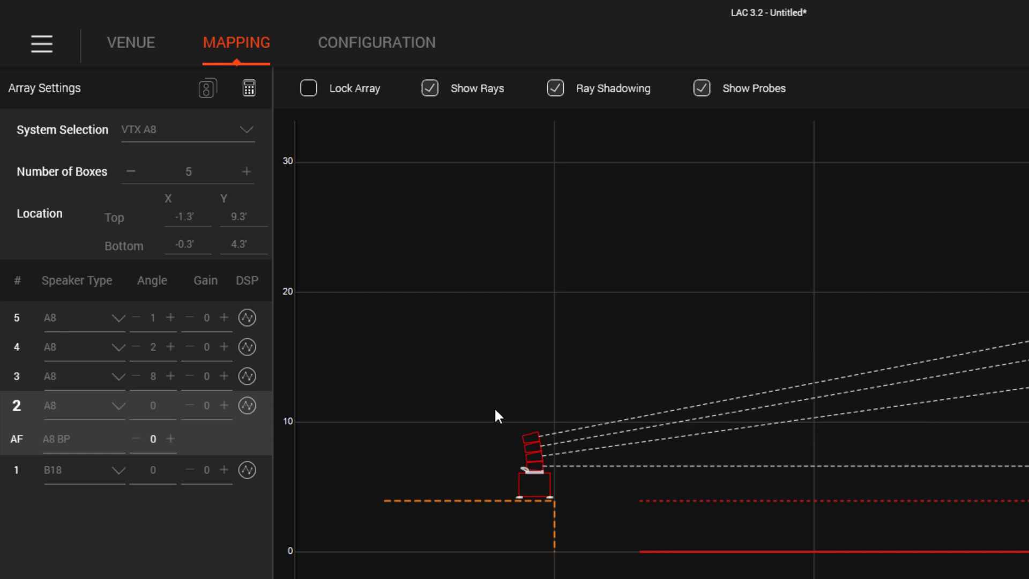
{"action": "left_click_drag", "start_coordinate": [494, 407], "coordinate": [564, 508]}
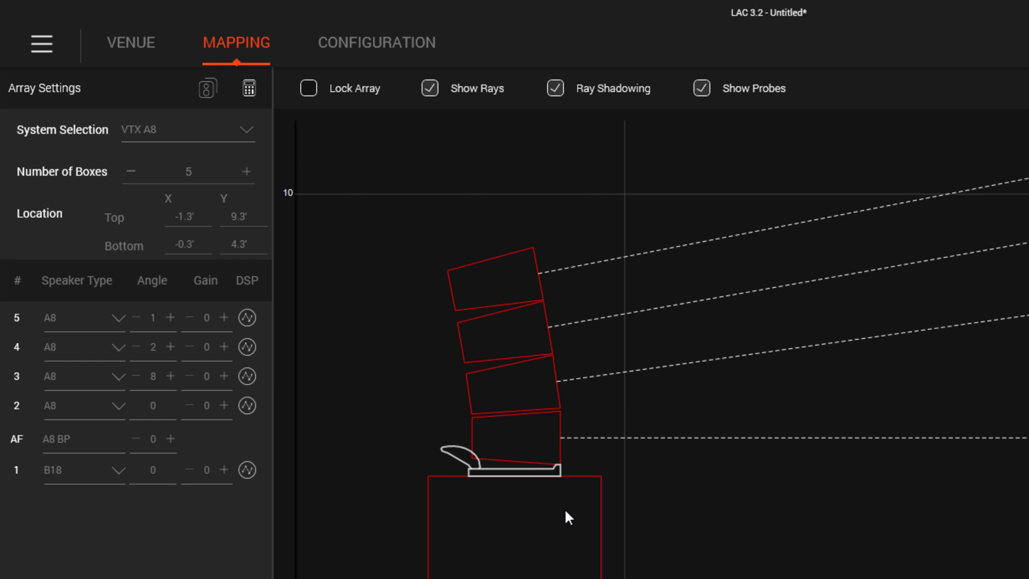
{"action": "right_click", "coordinate": [564, 508]}
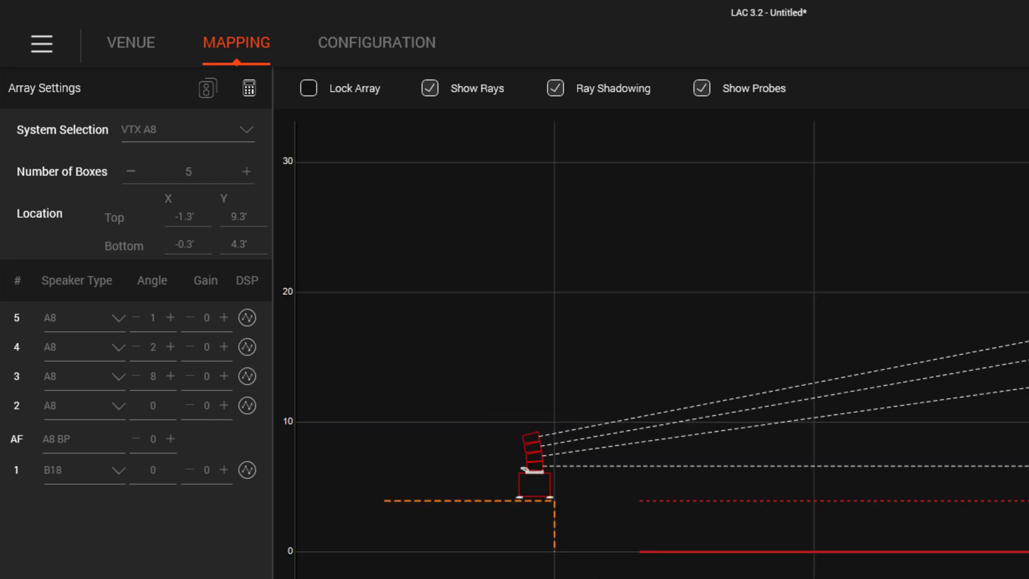
Step: Auto-calculate the array angles, then expand the VTX B18 owner's manual downloads
{"action": "left_click", "coordinate": [249, 90]}
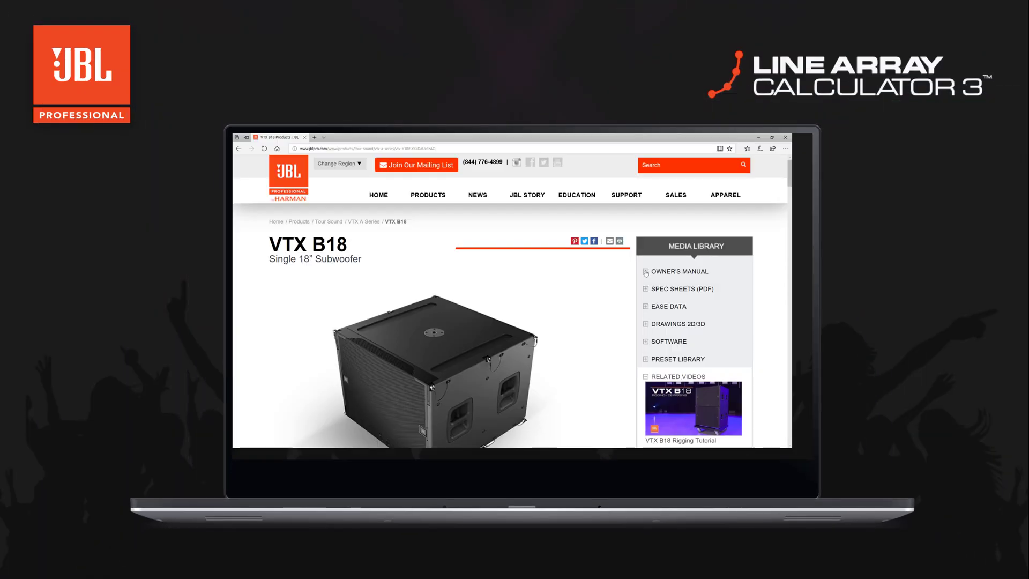
{"action": "left_click", "coordinate": [646, 272]}
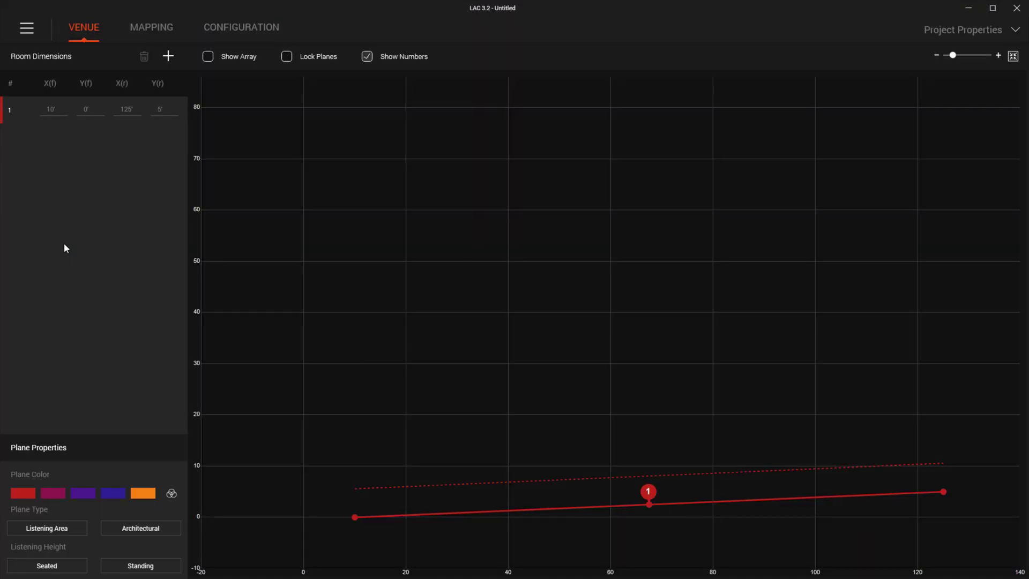
Step: Choose the VTX V25-II system and increase the array to 13 boxes
{"action": "left_click", "coordinate": [142, 26]}
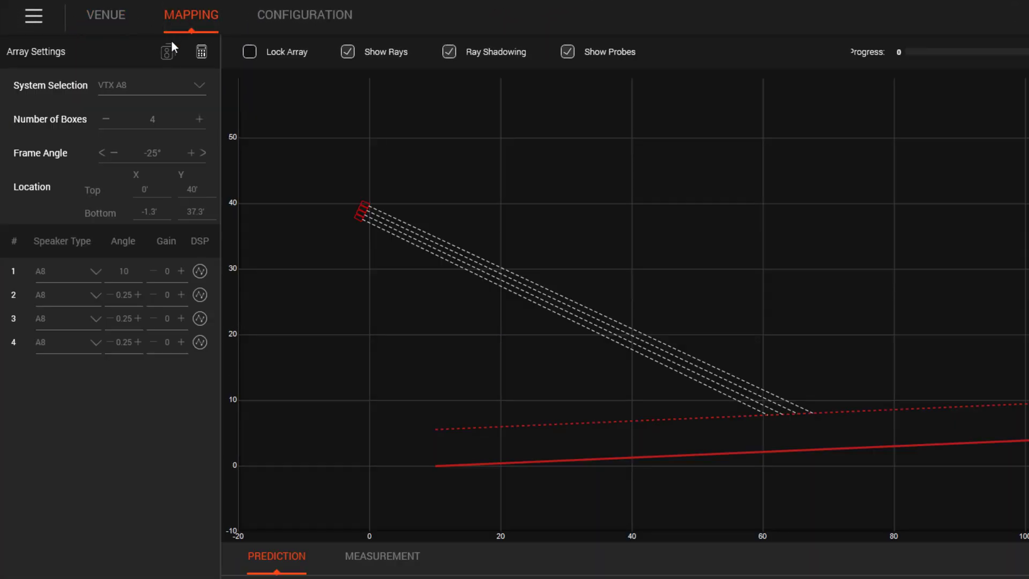
{"action": "left_click", "coordinate": [173, 86]}
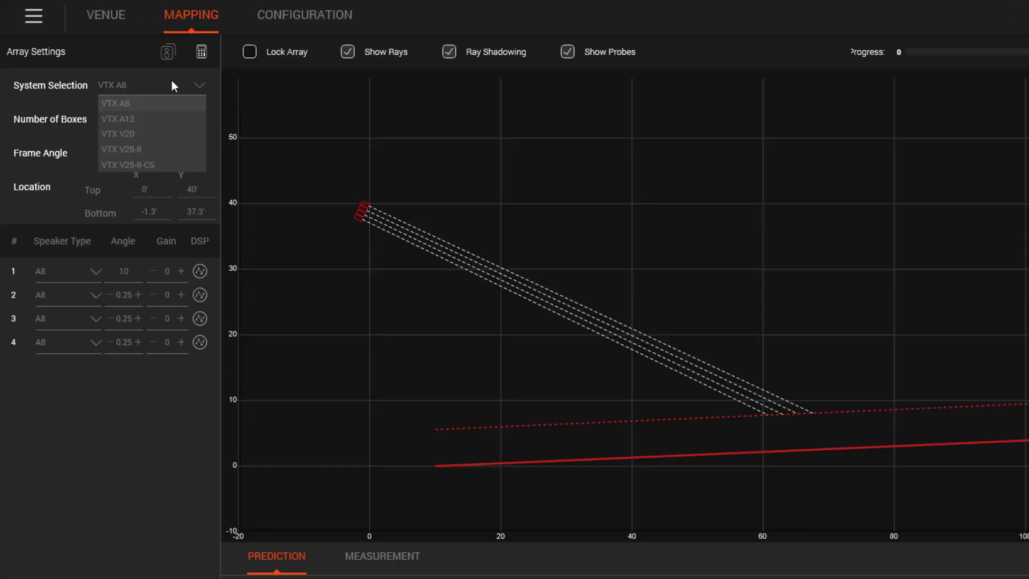
{"action": "left_click", "coordinate": [171, 153]}
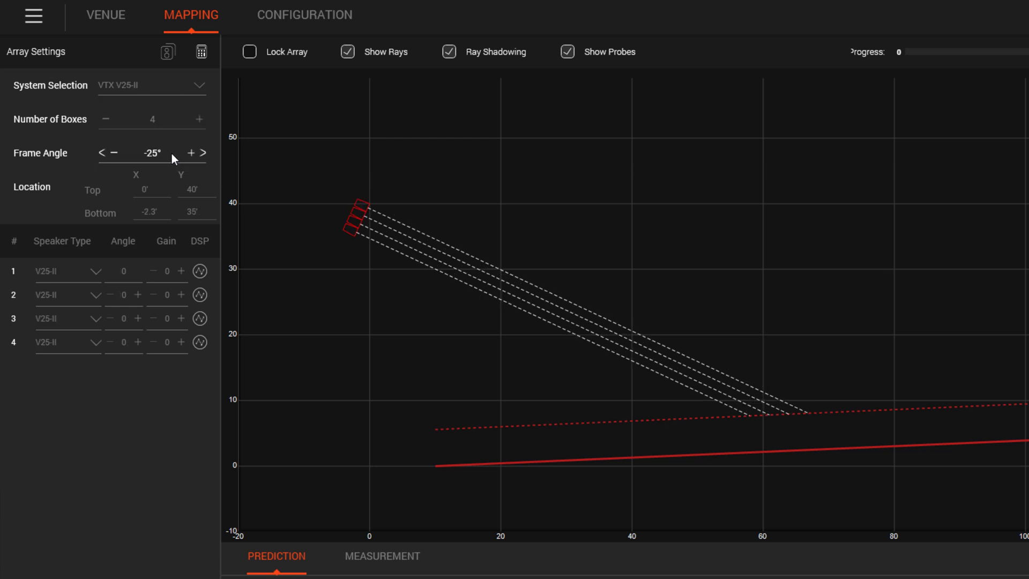
{"action": "left_click", "coordinate": [199, 119]}
{"action": "left_click", "coordinate": [200, 119]}
{"action": "left_click", "coordinate": [200, 119]}
{"action": "left_click", "coordinate": [200, 119]}
{"action": "left_click", "coordinate": [200, 119]}
{"action": "left_click", "coordinate": [200, 119]}
{"action": "left_click", "coordinate": [199, 119]}
{"action": "left_click", "coordinate": [200, 119]}
{"action": "left_click", "coordinate": [199, 119]}
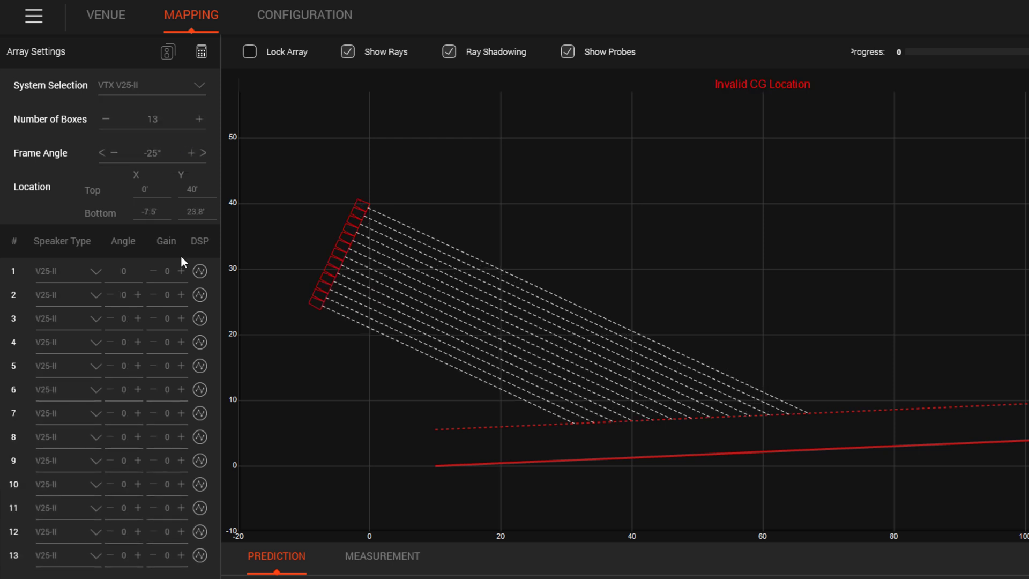
Step: Make box 11 a V20, calculate splay angles, and raise the transition angle two steps
{"action": "left_click", "coordinate": [97, 509]}
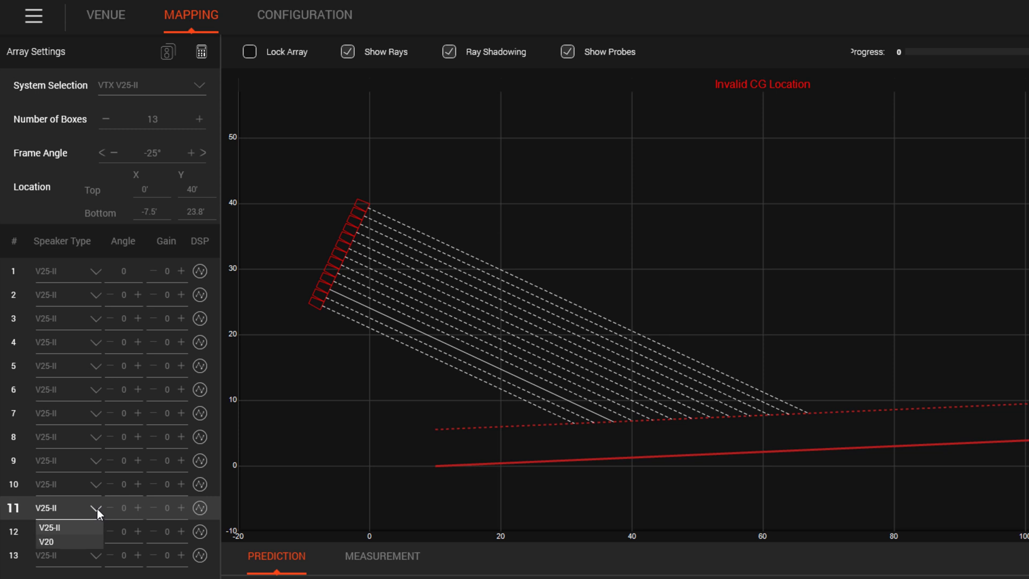
{"action": "left_click", "coordinate": [90, 540]}
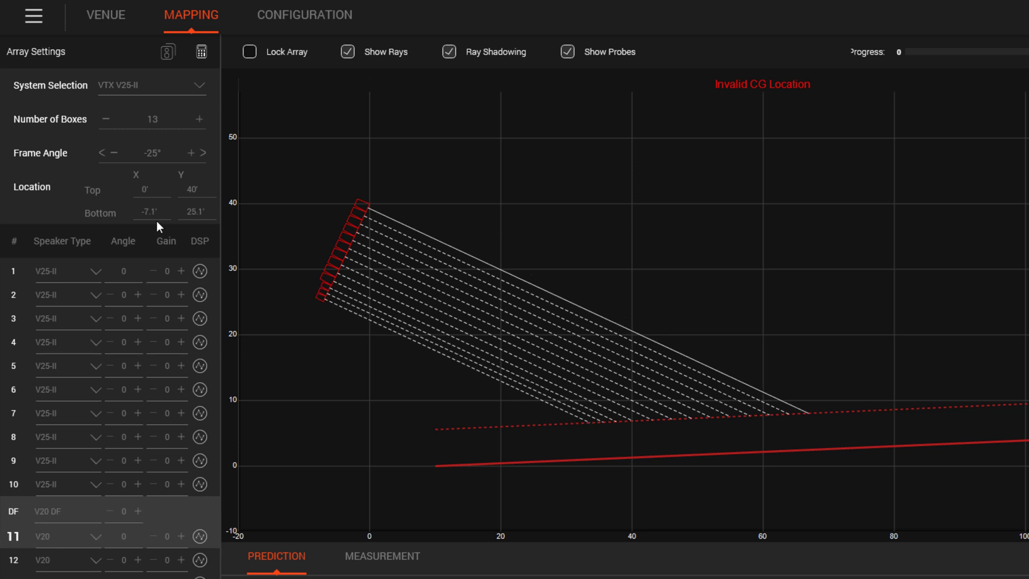
{"action": "left_click", "coordinate": [202, 54]}
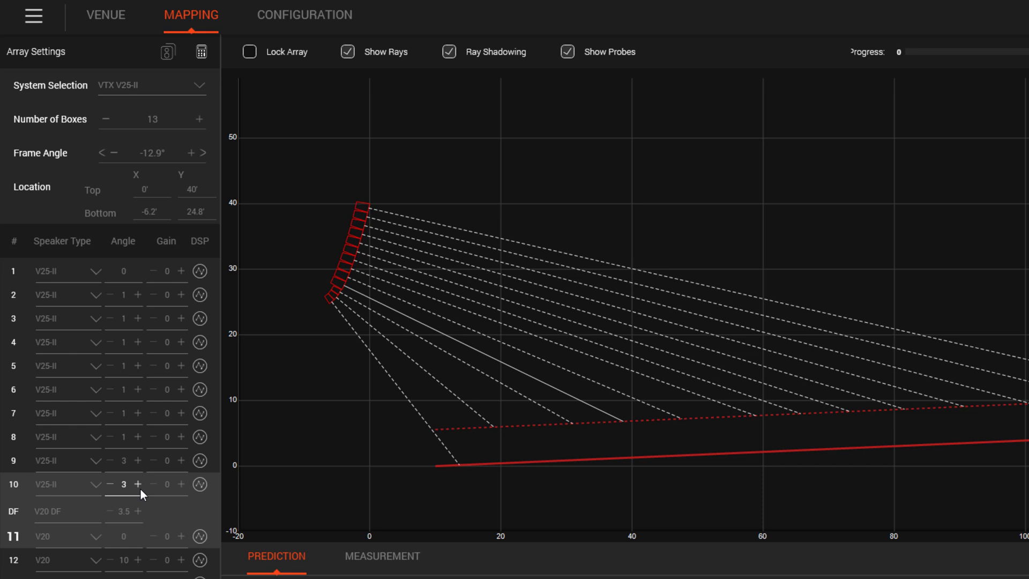
{"action": "left_click", "coordinate": [139, 508]}
{"action": "left_click", "coordinate": [138, 509]}
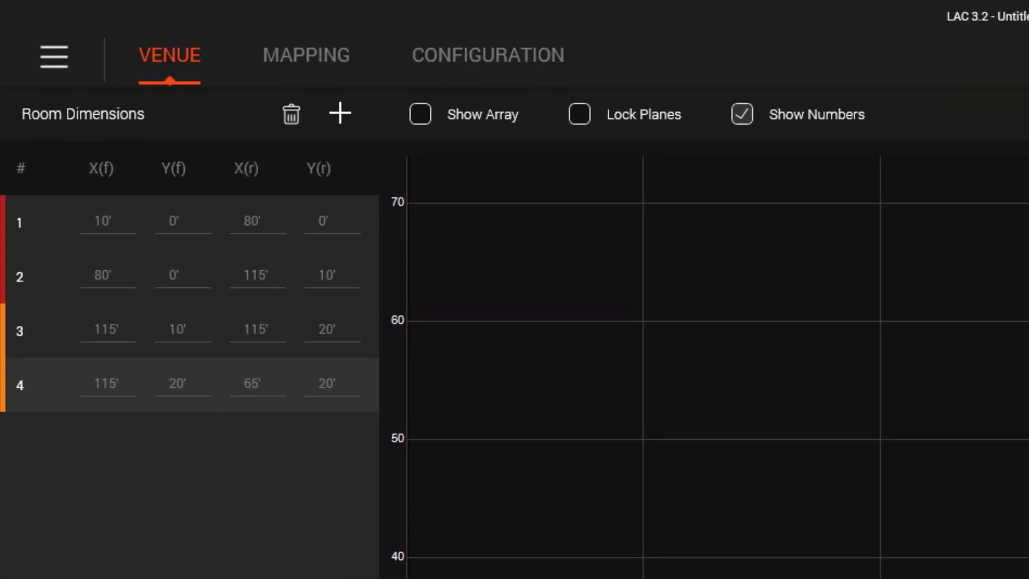
Step: Add venue plane 5 with its rear point at 130', 35'
{"action": "left_click", "coordinate": [345, 120]}
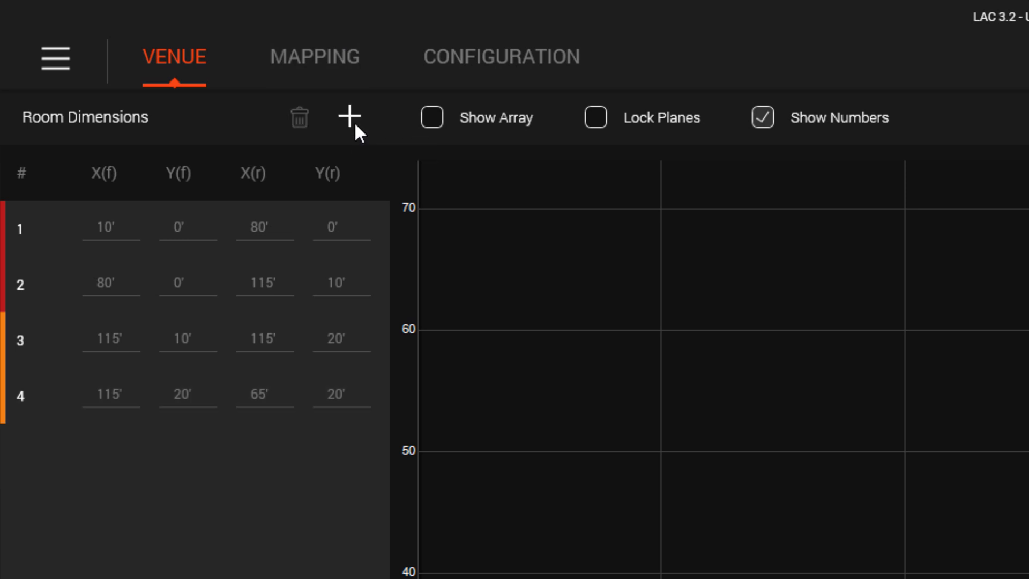
{"action": "left_click", "coordinate": [355, 122]}
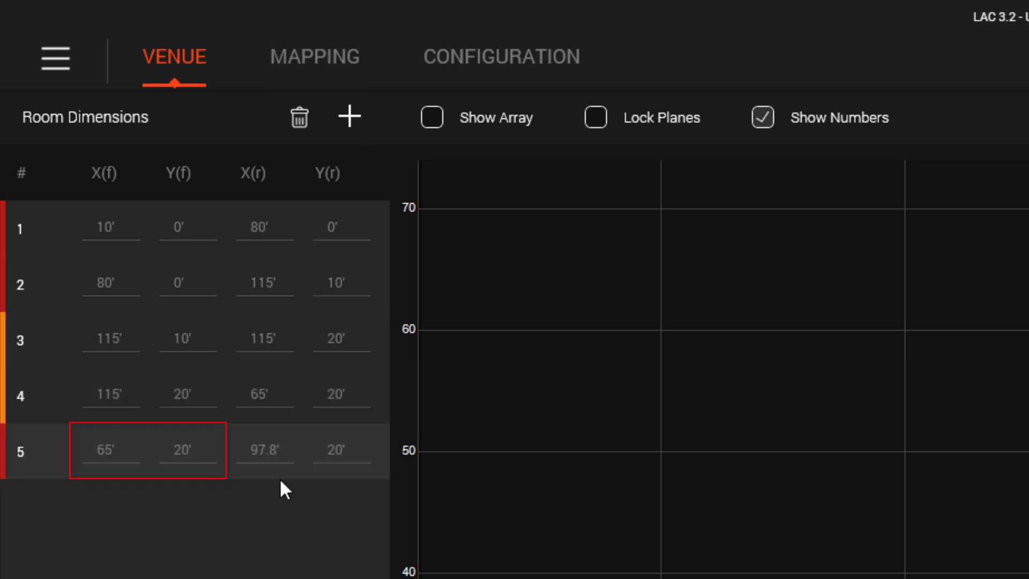
{"action": "left_click", "coordinate": [268, 462]}
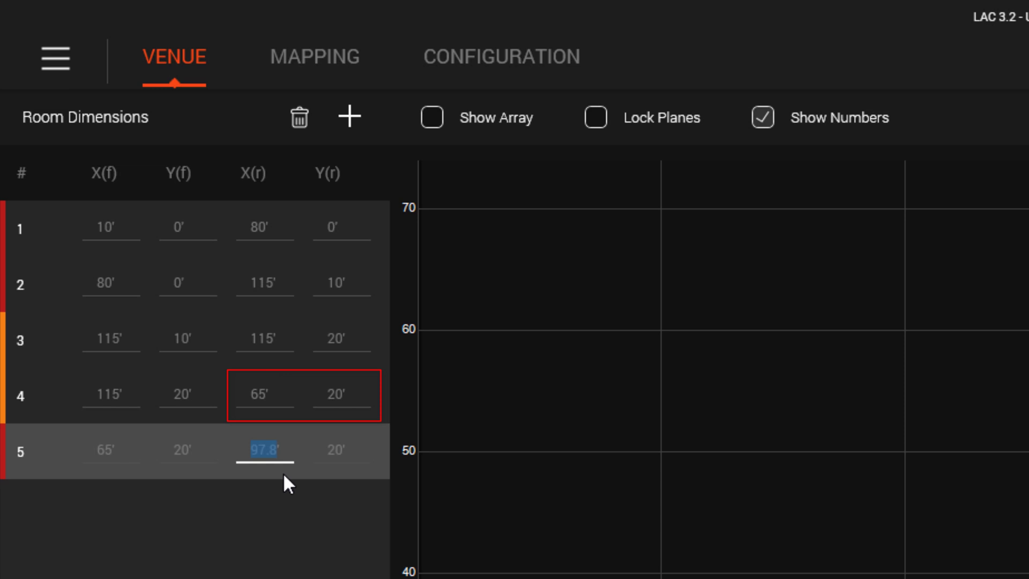
{"action": "type", "text": "130"}
{"action": "key", "text": "Tab"}
{"action": "type", "text": "35"}
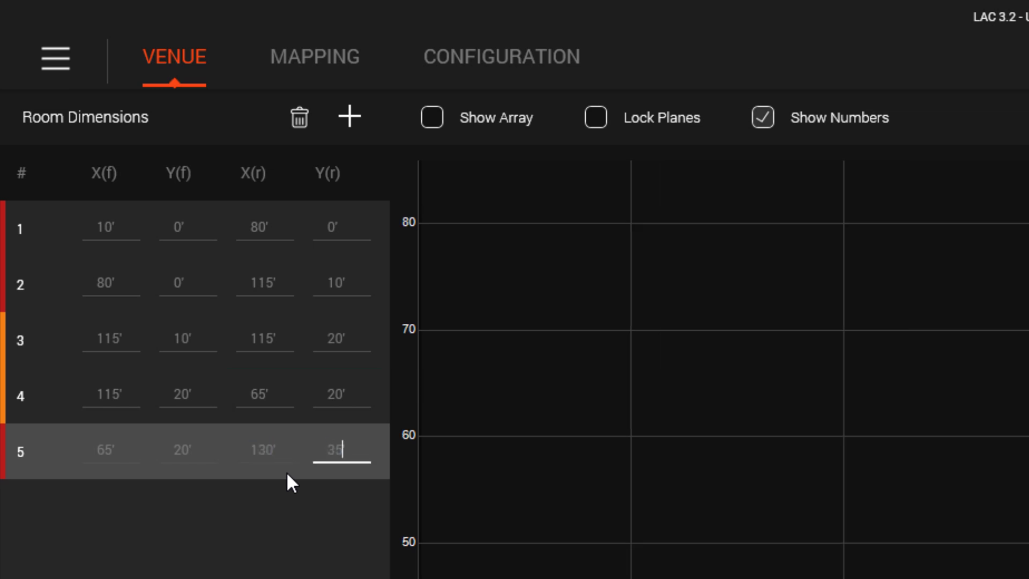
{"action": "key", "text": "Tab"}
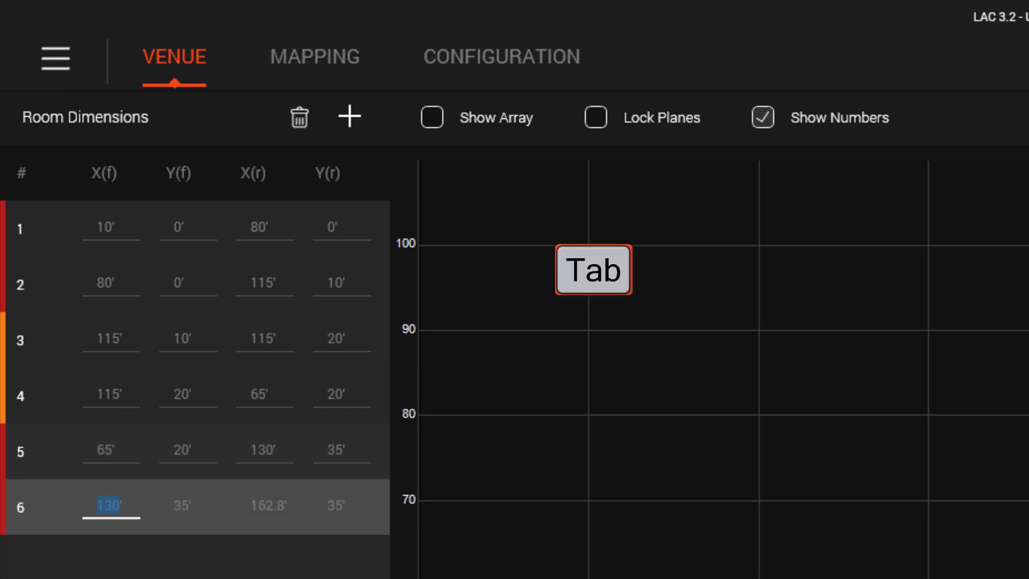
Step: Start plane 6 with a rear X of 130'
{"action": "key", "text": "Tab"}
{"action": "key", "text": "Tab"}
{"action": "type", "text": "130"}
{"action": "key", "text": "Tab"}
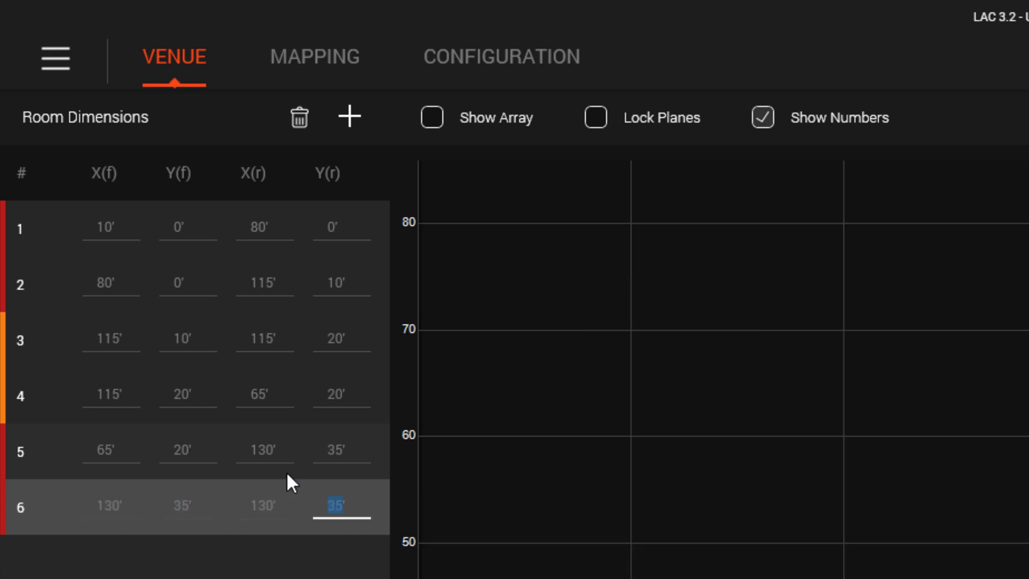
Step: Finish plane 6 at 45' high and show the array on the room plot
{"action": "type", "text": "45"}
{"action": "left_click", "coordinate": [431, 119]}
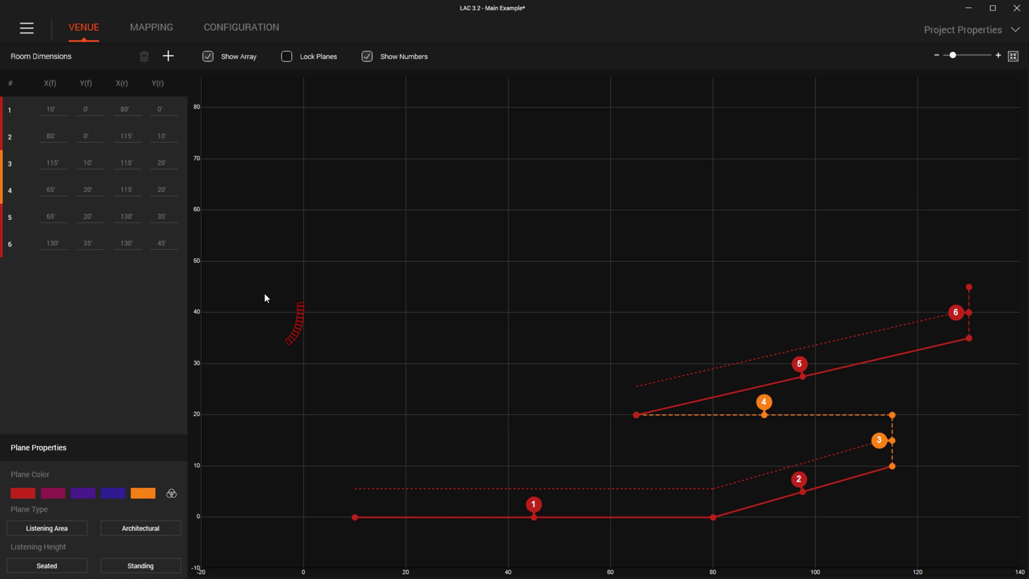
{"action": "key", "text": "ctrl"}
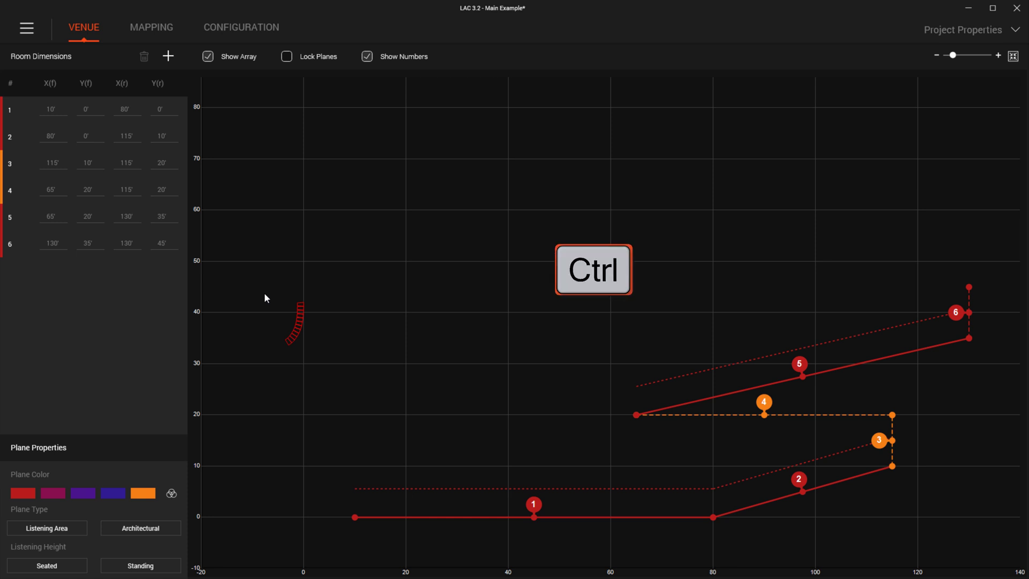
{"action": "left_click_drag", "start_coordinate": [264, 294], "coordinate": [388, 528]}
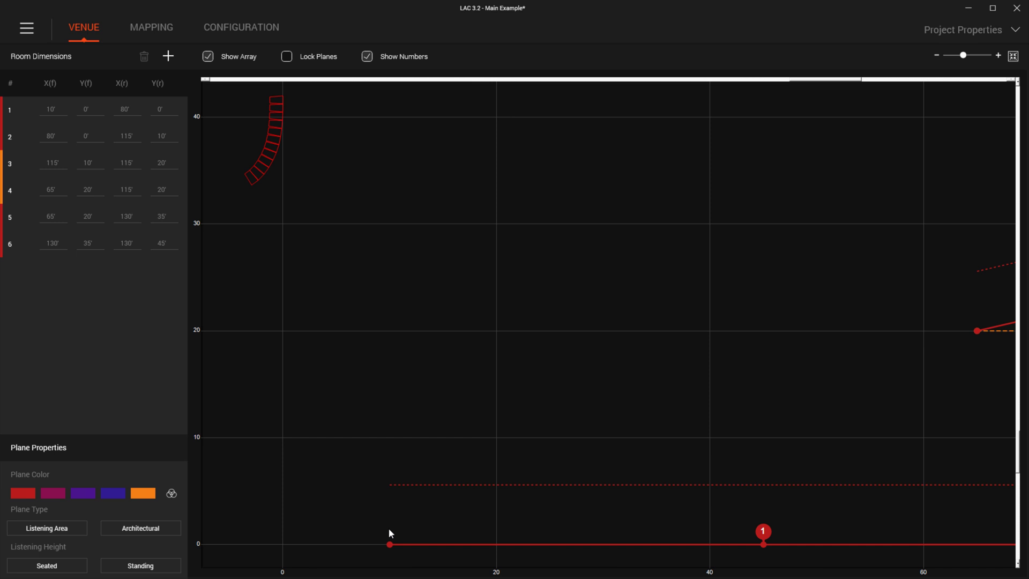
{"action": "right_click", "coordinate": [497, 259]}
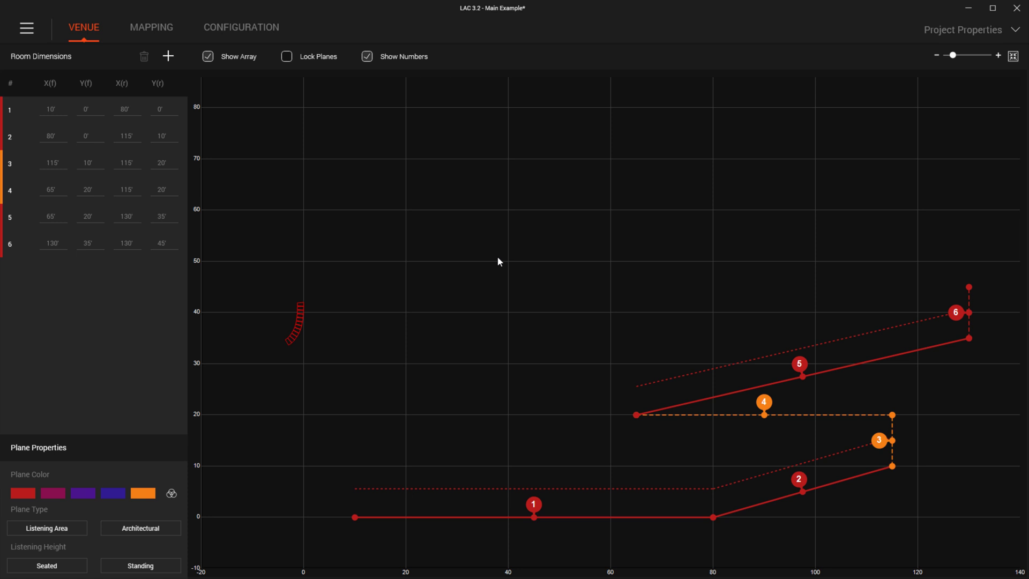
Step: Copy the Main Example venue geometry and open a second LAC window
{"action": "right_click", "coordinate": [498, 261]}
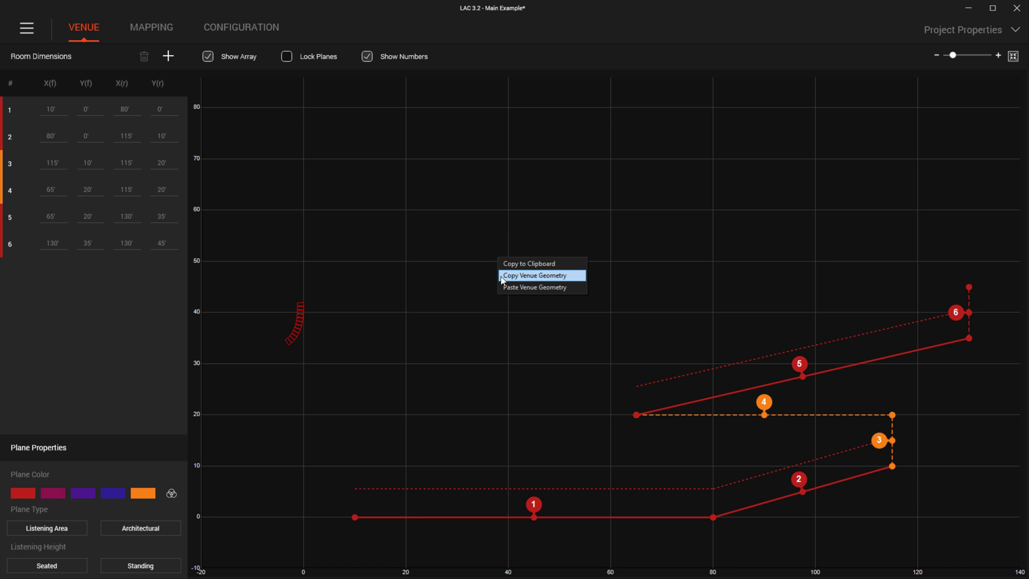
{"action": "left_click", "coordinate": [502, 275]}
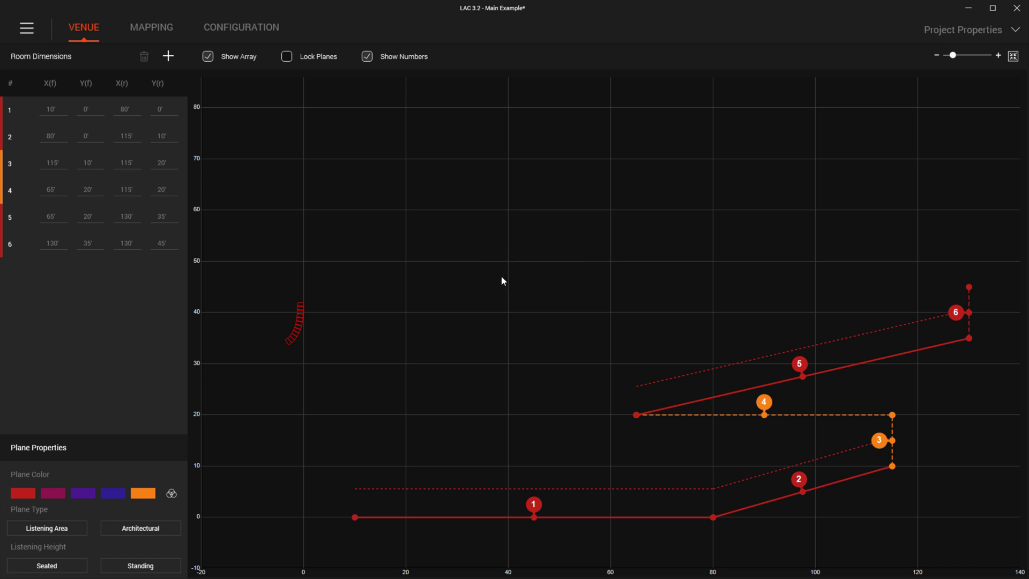
{"action": "left_click", "coordinate": [27, 28]}
{"action": "left_click", "coordinate": [49, 97]}
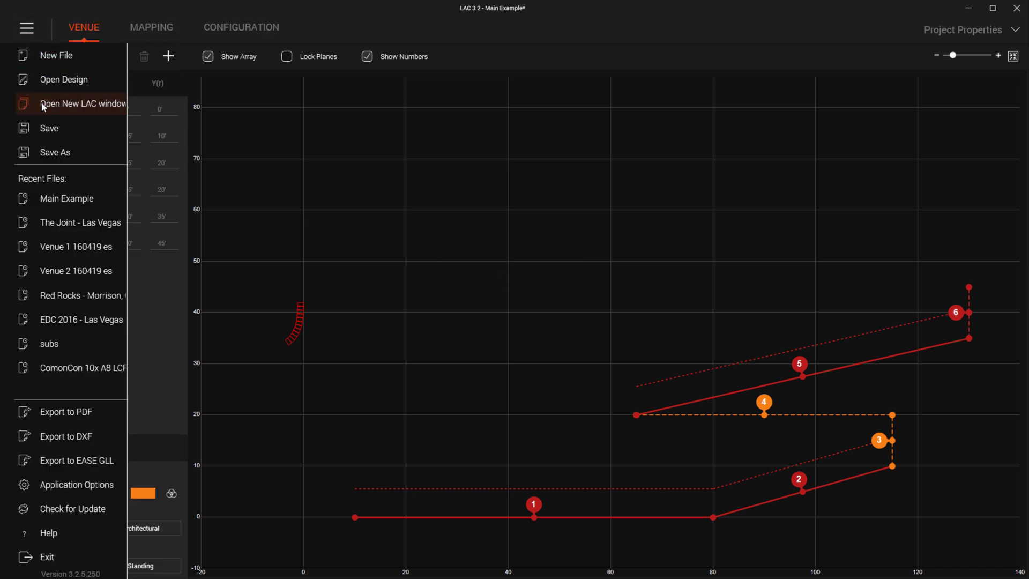
Step: Start a new design in the second window and paste the venue geometry
{"action": "double_click", "coordinate": [27, 261]}
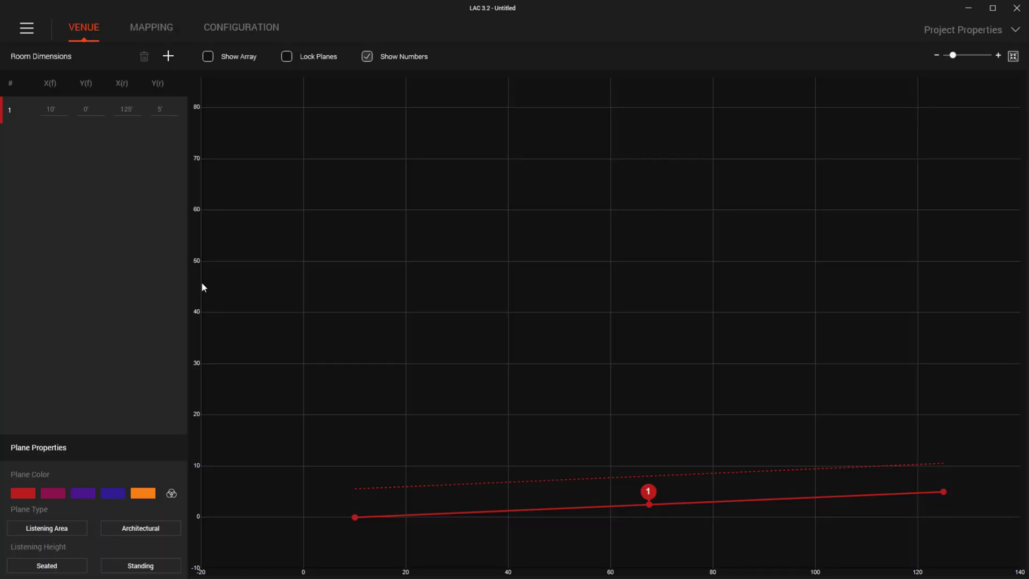
{"action": "right_click", "coordinate": [275, 265]}
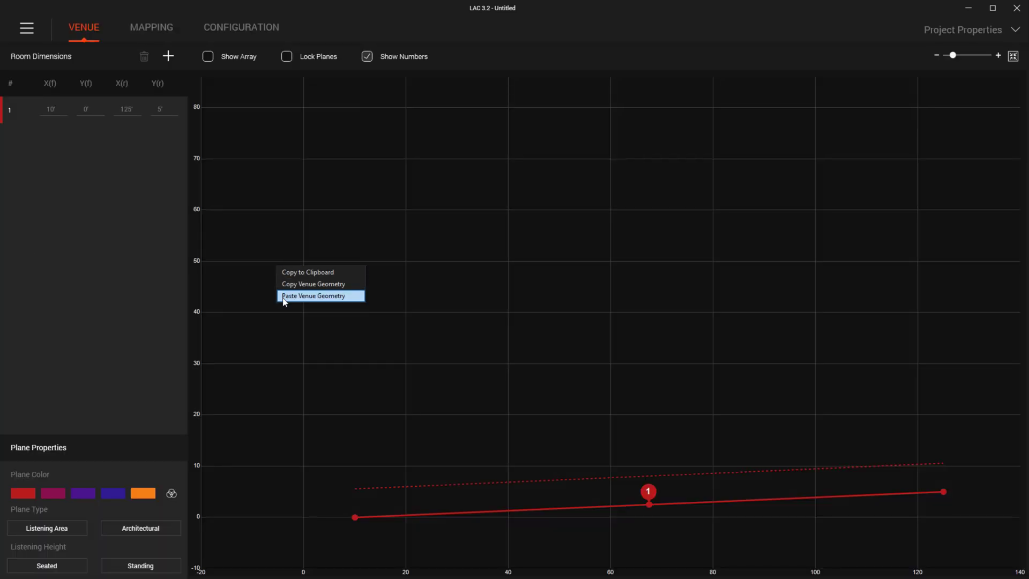
{"action": "left_click", "coordinate": [313, 296]}
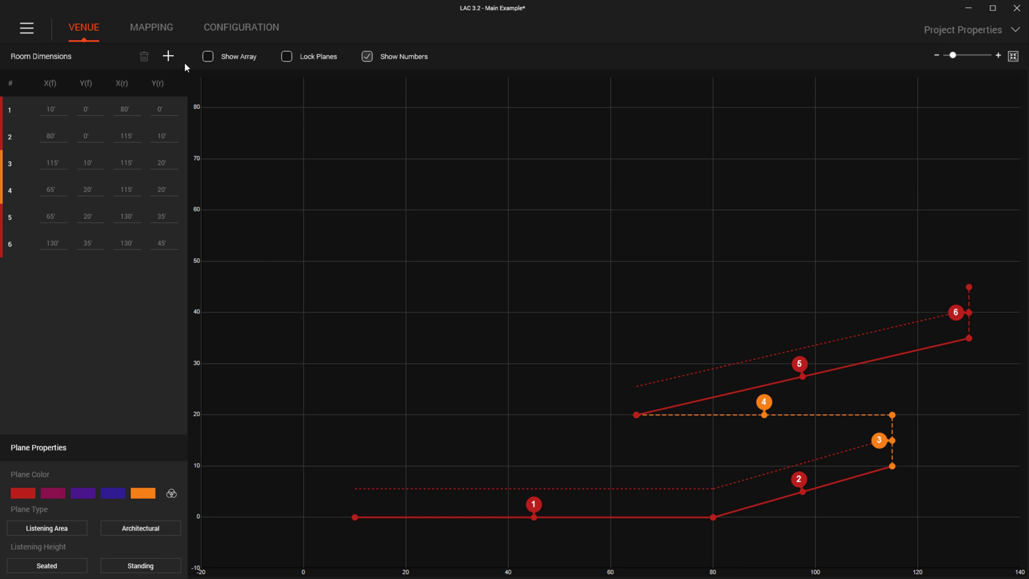
Step: Show the SPL map and enable coverage shadowing to reveal the shadow under the overhang
{"action": "left_click", "coordinate": [153, 27]}
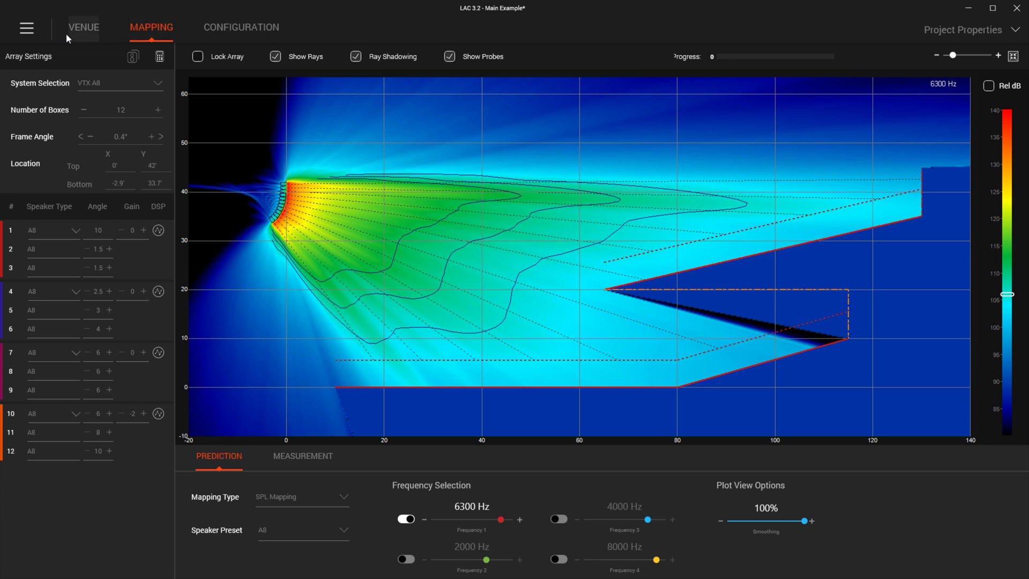
{"action": "left_click_drag", "start_coordinate": [580, 270], "coordinate": [892, 397]}
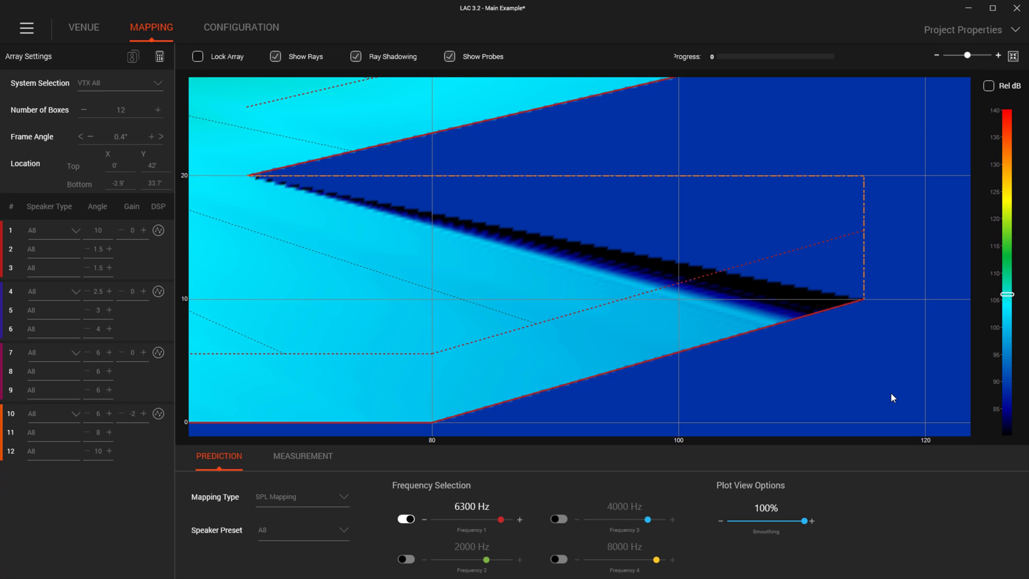
{"action": "right_click", "coordinate": [892, 398]}
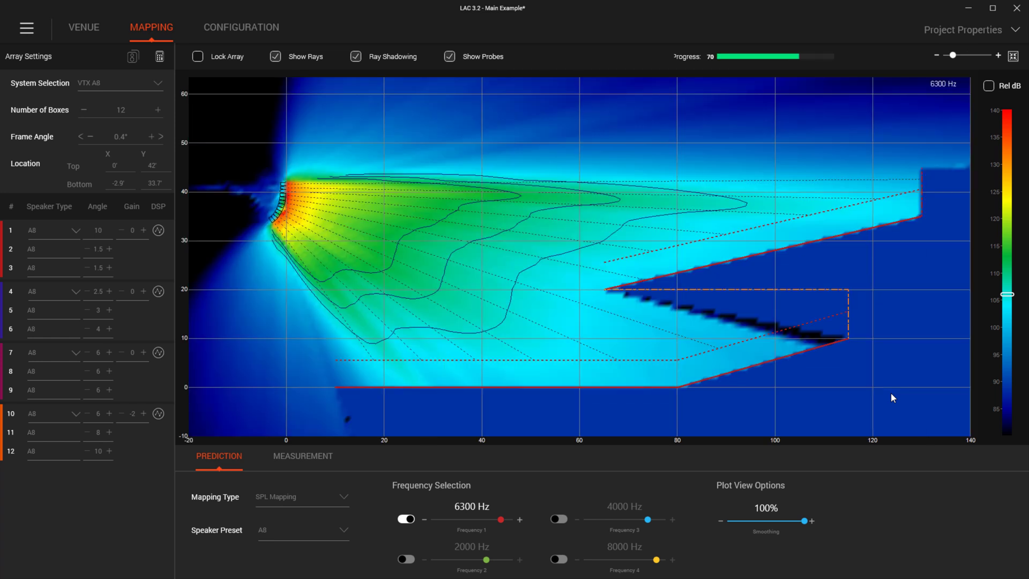
{"action": "left_click", "coordinate": [26, 32]}
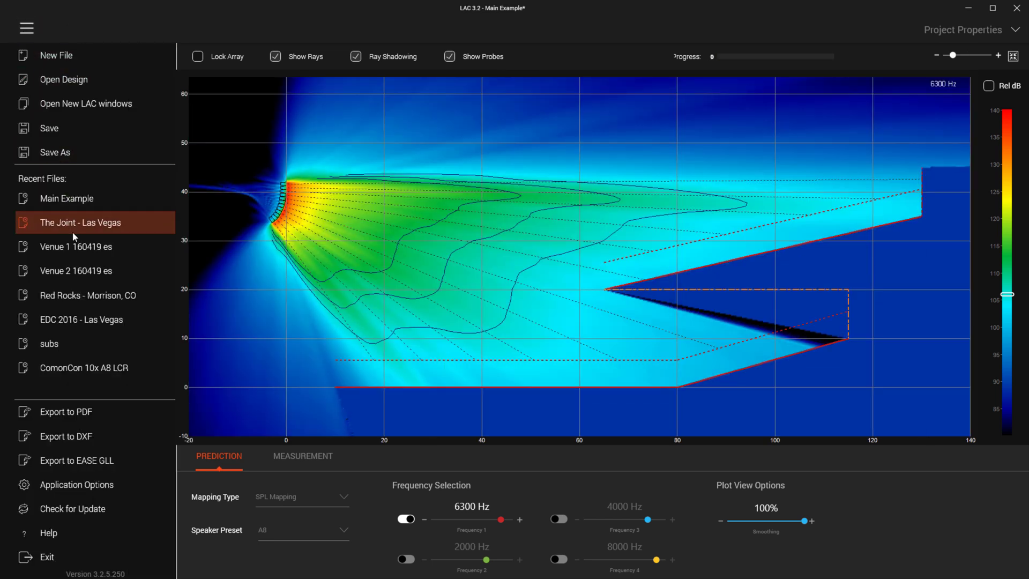
{"action": "left_click", "coordinate": [86, 485]}
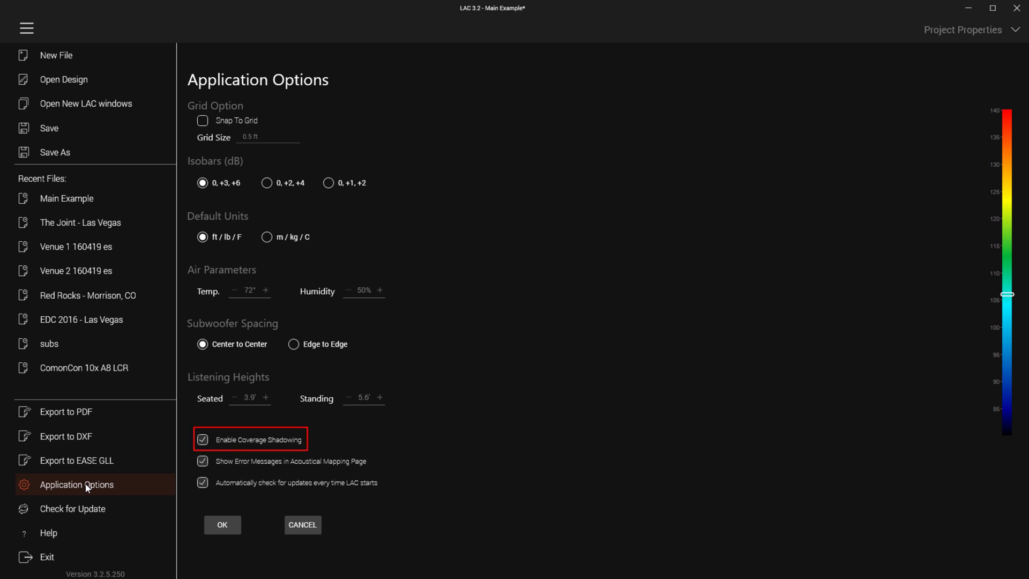
{"action": "left_click", "coordinate": [26, 28]}
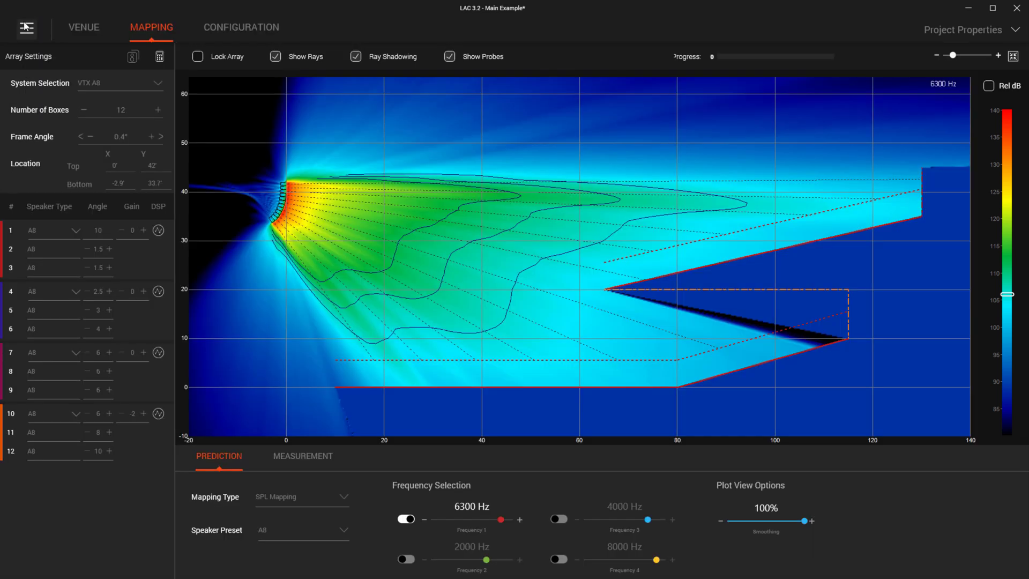
{"action": "mouse_move", "coordinate": [580, 271]}
{"action": "left_mouse_down"}
{"action": "mouse_move", "coordinate": [685, 346]}
{"action": "mouse_move", "coordinate": [892, 396]}
{"action": "left_mouse_up"}
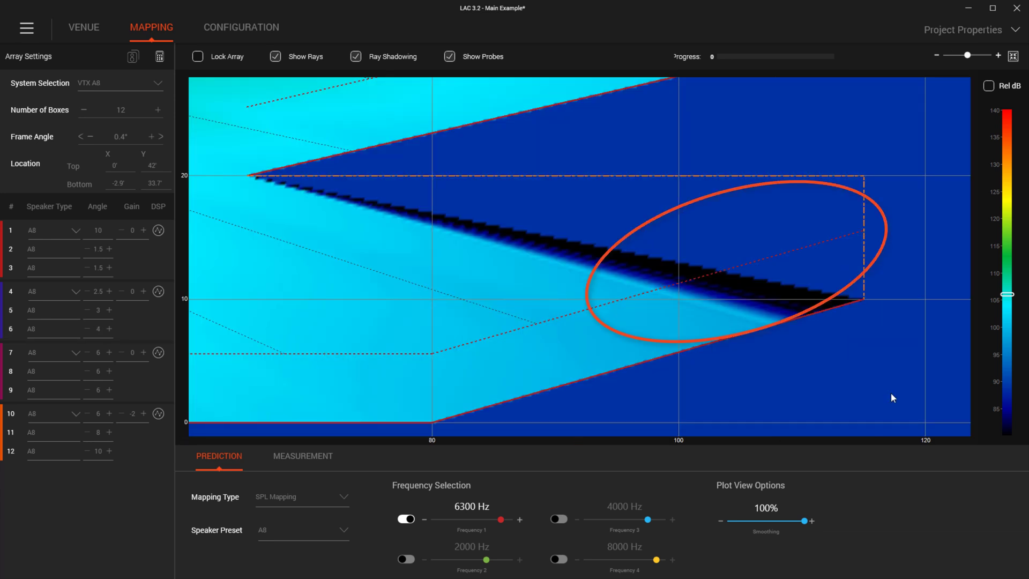
{"action": "right_click", "coordinate": [892, 398]}
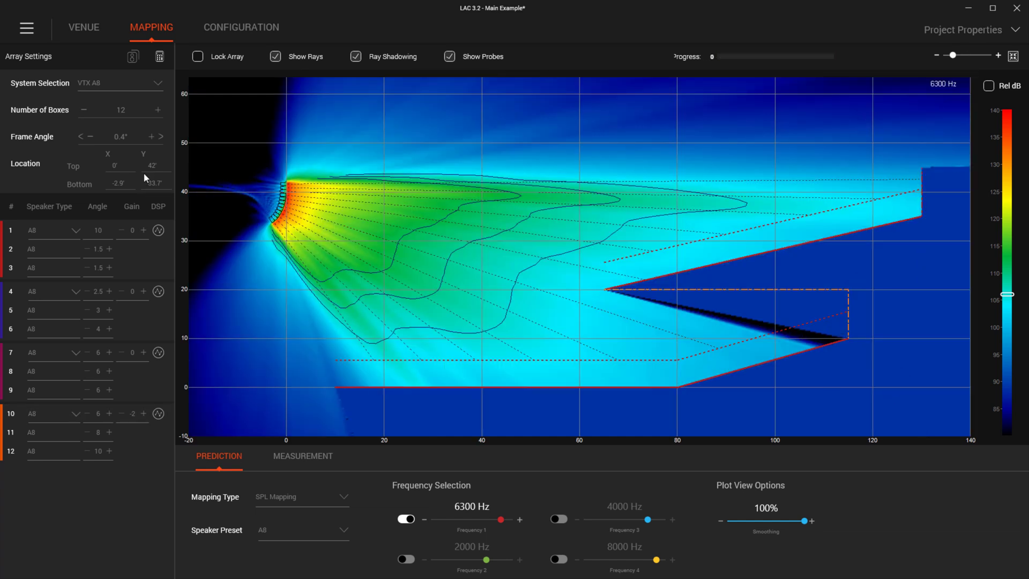
Step: Set the array top Y to 30' and recalculate the box angles
{"action": "type", "text": "30"}
{"action": "key", "text": "Return"}
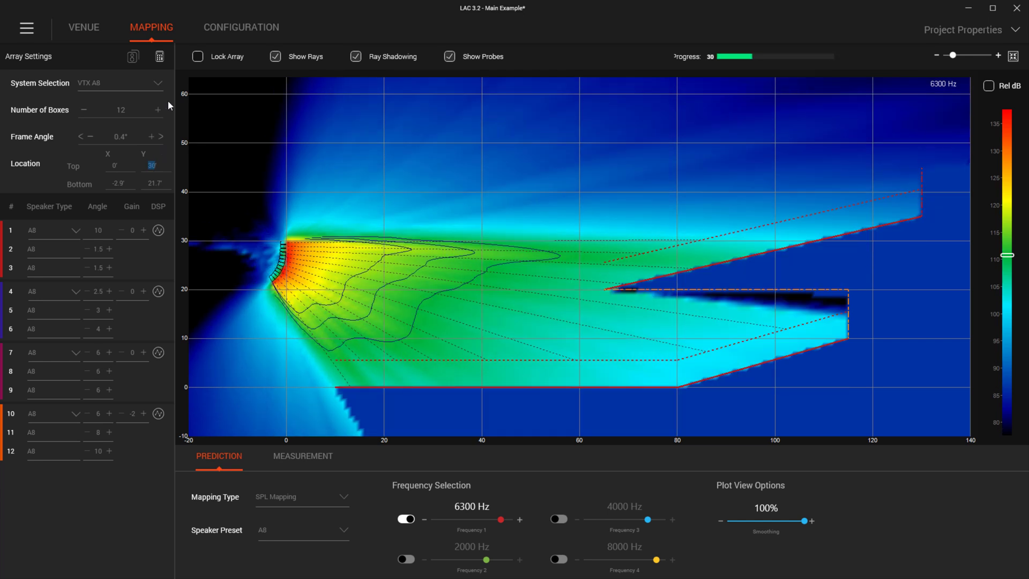
{"action": "left_click", "coordinate": [159, 57]}
{"action": "left_click_drag", "start_coordinate": [504, 198], "coordinate": [881, 390]}
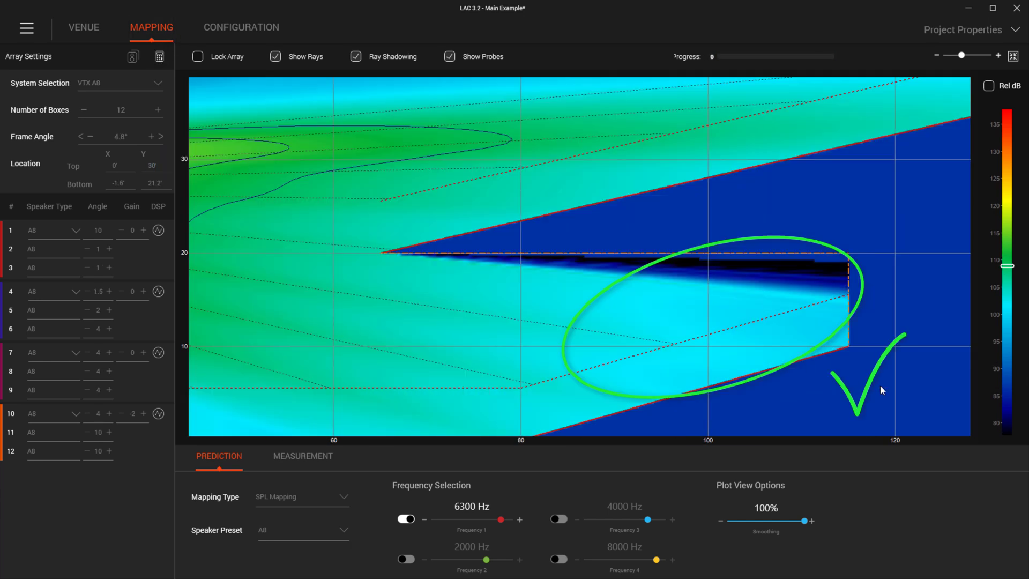
{"action": "right_click", "coordinate": [881, 390]}
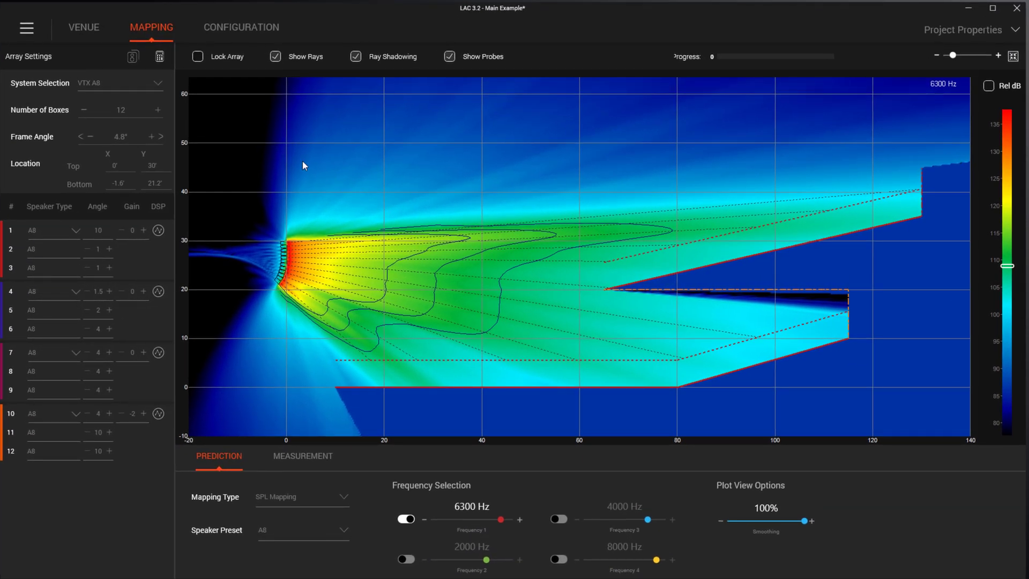
Step: Export the design to EASE GLL and save it as Main Example.xglc
{"action": "left_click", "coordinate": [32, 33]}
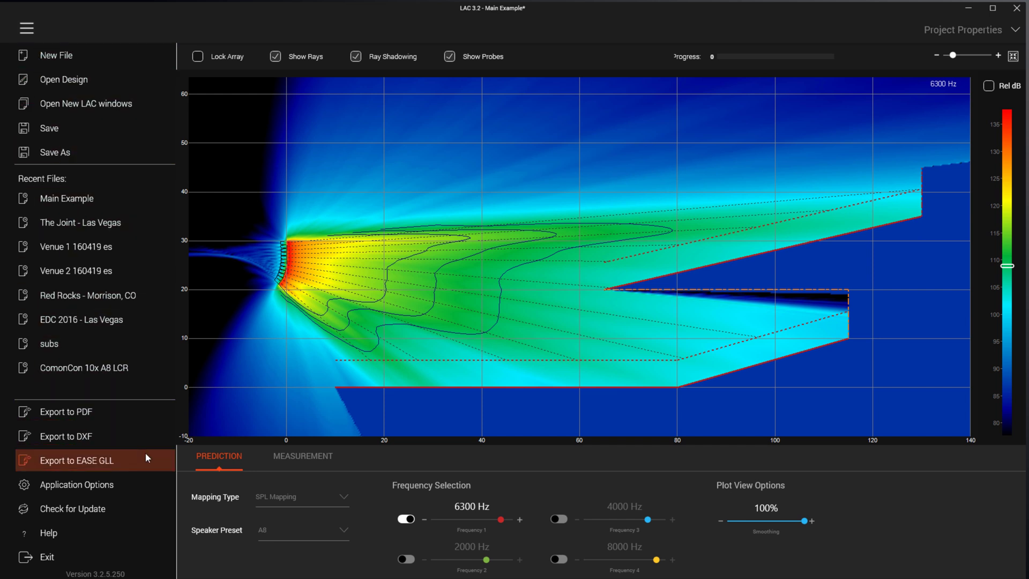
{"action": "left_click", "coordinate": [147, 458]}
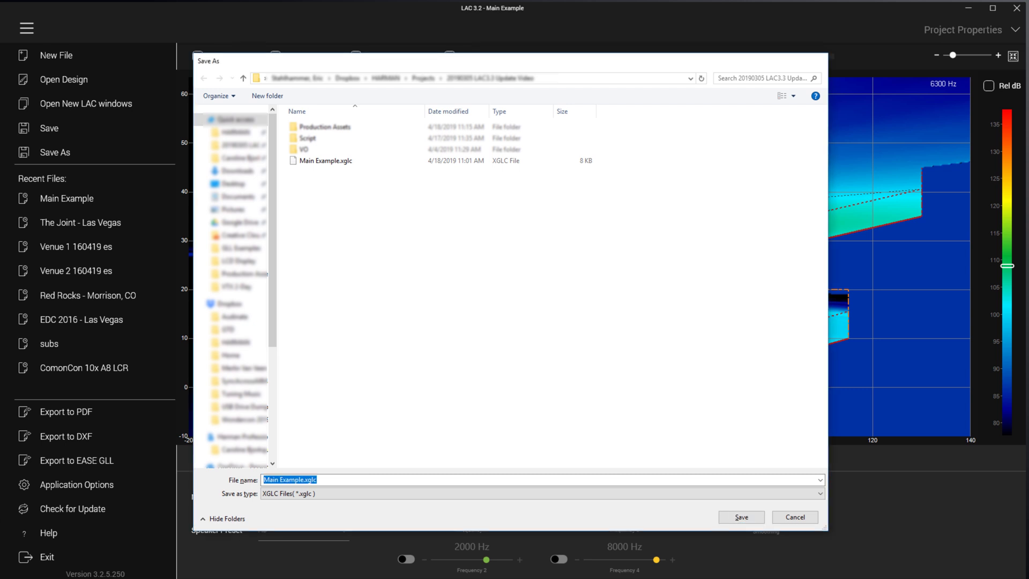
{"action": "left_click", "coordinate": [747, 519]}
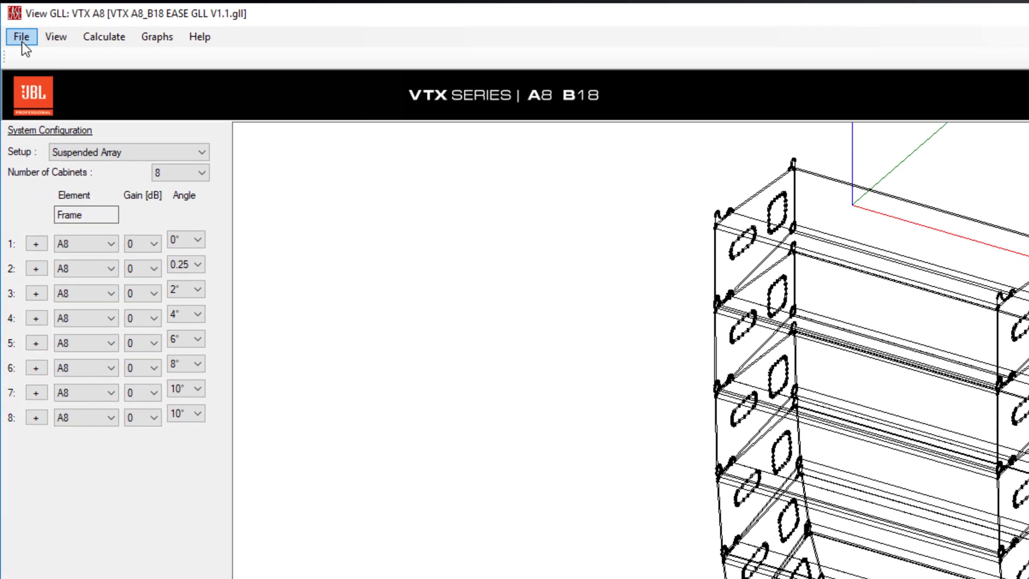
Step: Open the Main Example.xglc configuration in EASE GLL Viewer
{"action": "left_click", "coordinate": [22, 38]}
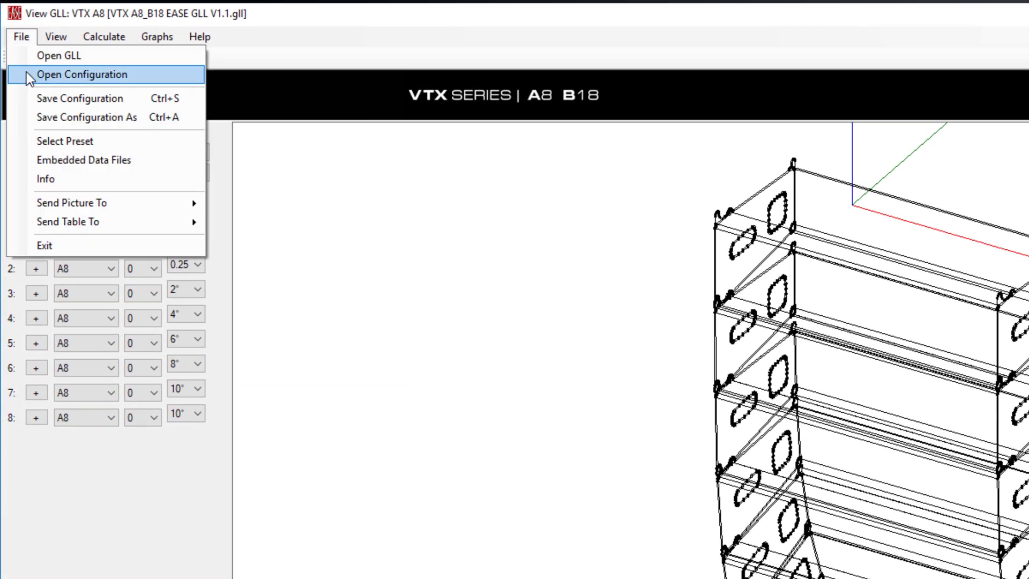
{"action": "left_click", "coordinate": [27, 73]}
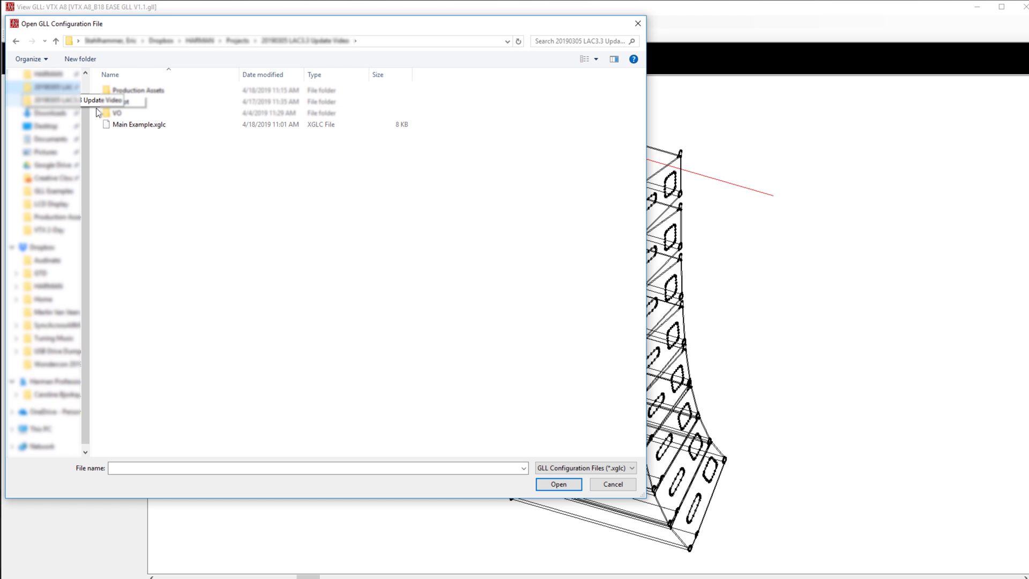
{"action": "left_click", "coordinate": [112, 123]}
{"action": "double_click", "coordinate": [111, 124]}
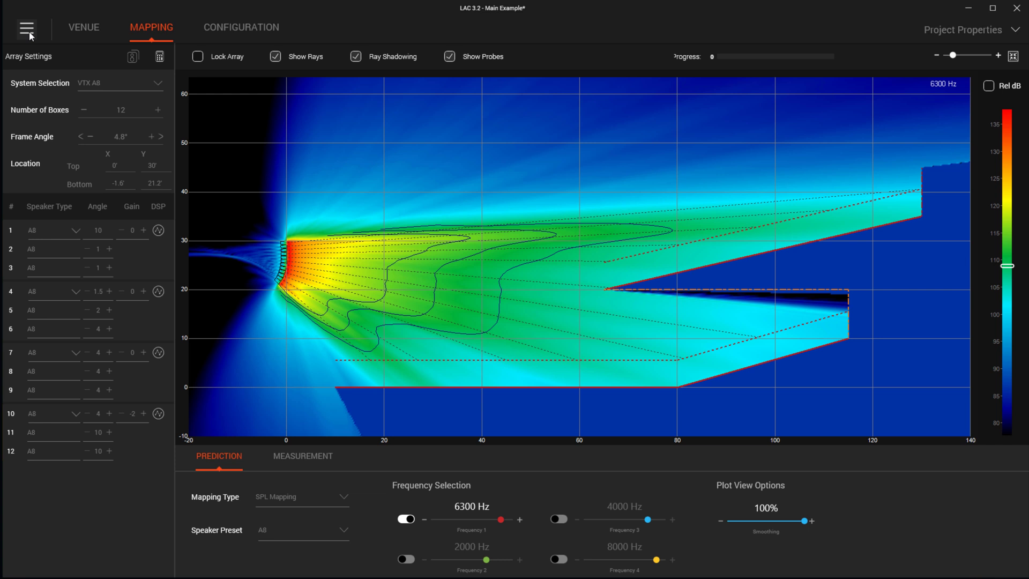
Step: Quick-export the design to PDF with Ctrl+P, then show the menu containing Export to PDF
{"action": "key", "text": "ctrl+p"}
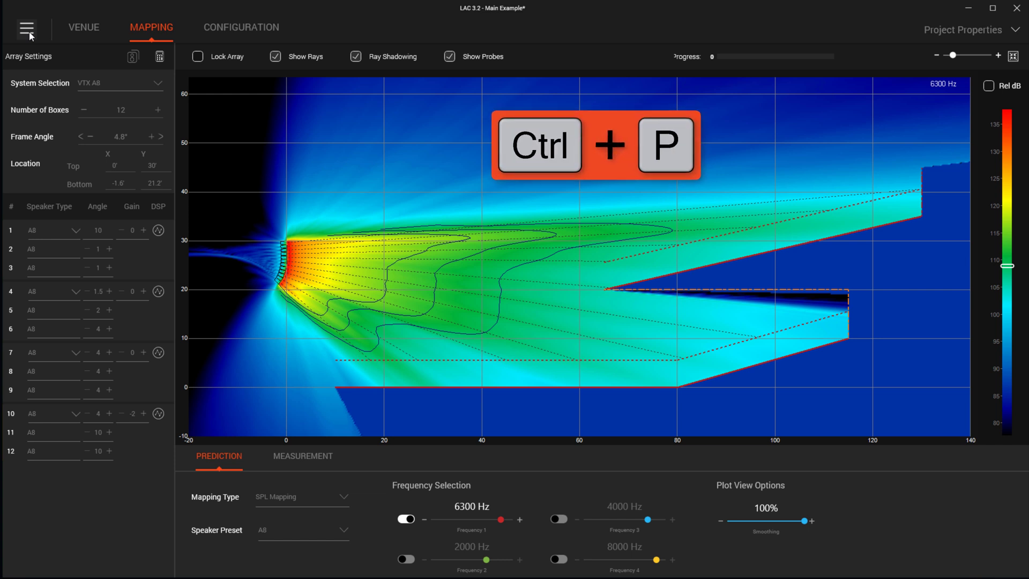
{"action": "left_click", "coordinate": [27, 30]}
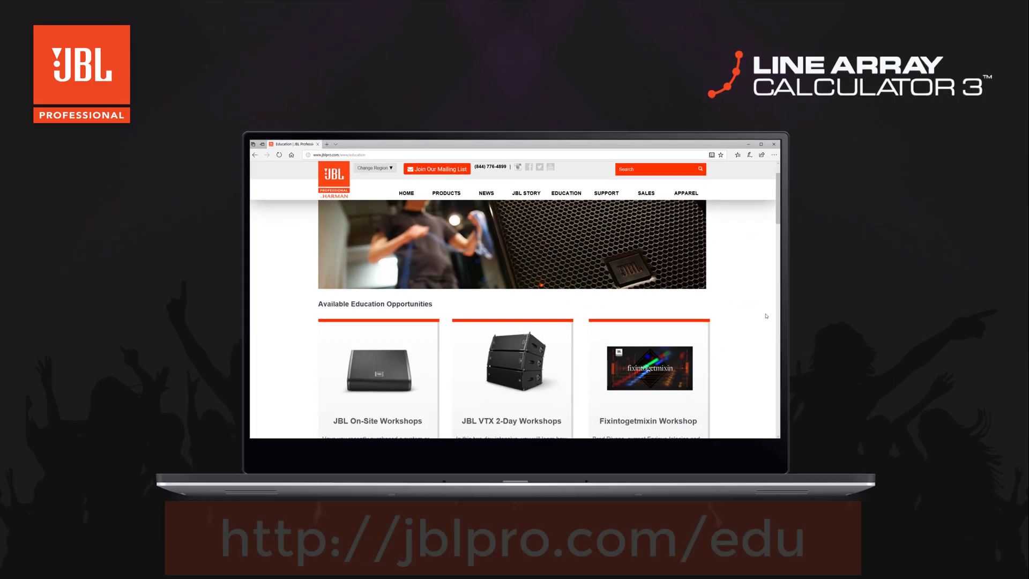
Step: Scroll the jblpro.com/edu page past the class schedule and trainer profiles to the footer
{"action": "scroll", "coordinate": [766, 316], "scroll_direction": "down", "scroll_amount": 5}
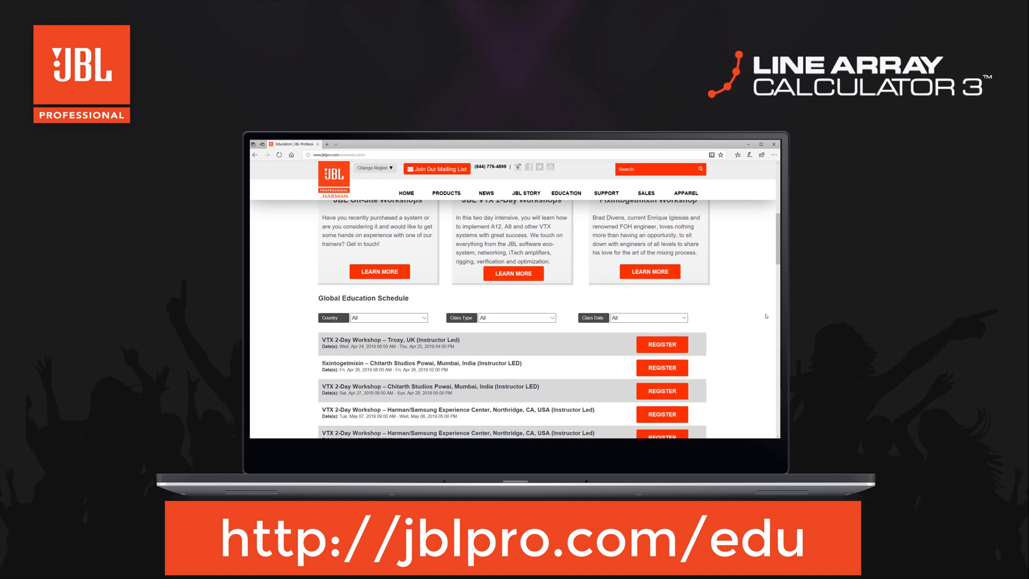
{"action": "scroll", "coordinate": [766, 316], "scroll_direction": "down", "scroll_amount": 8}
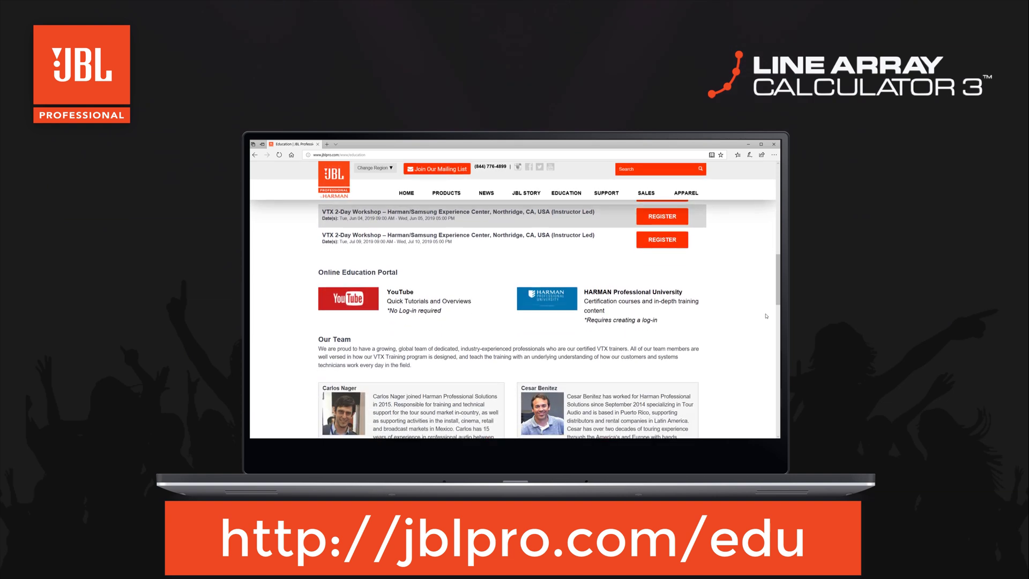
{"action": "scroll", "coordinate": [766, 316], "scroll_direction": "down", "scroll_amount": 8}
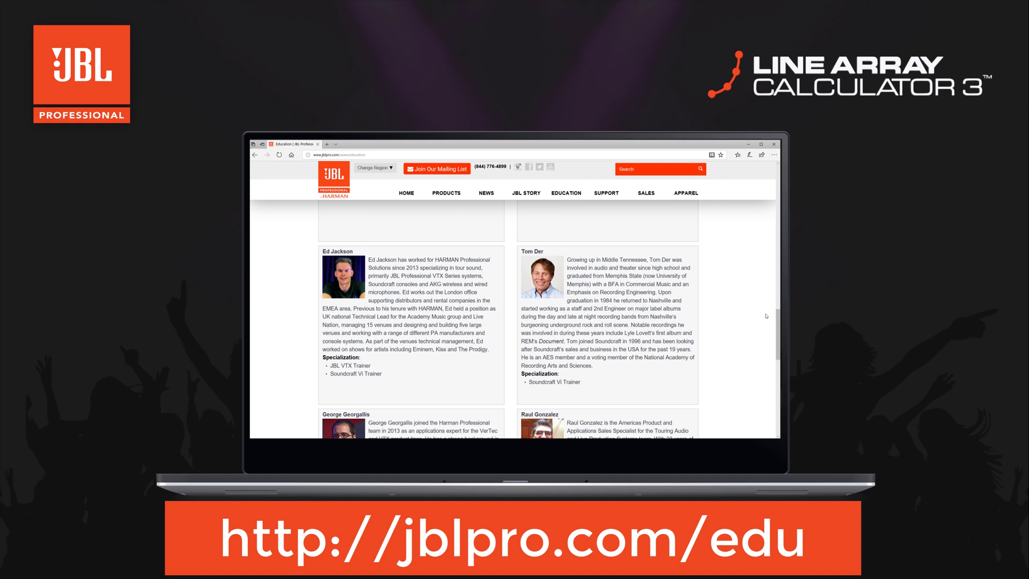
{"action": "scroll", "coordinate": [766, 316], "scroll_direction": "down", "scroll_amount": 8}
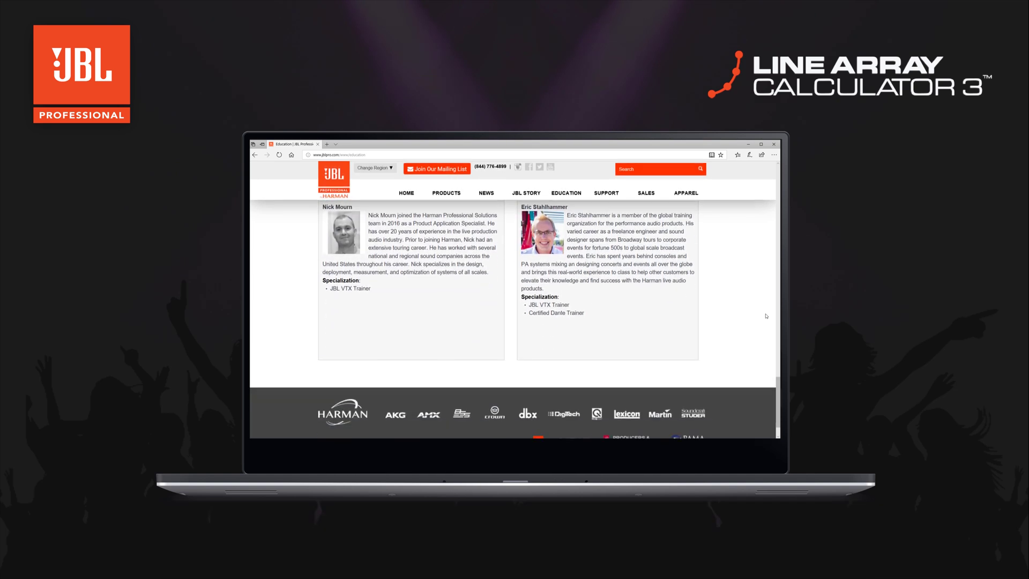